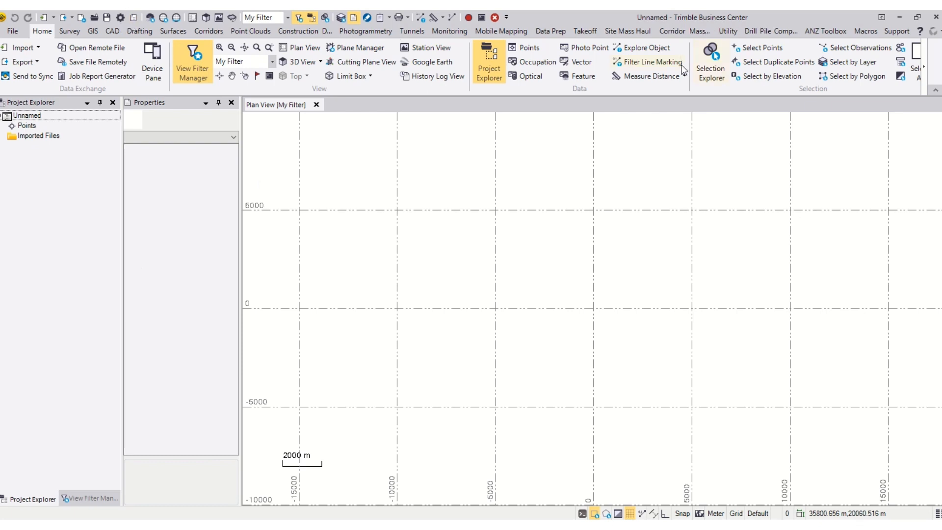
Step: Import the Stockpile DWG file from Local Disk (D:) into the project and return to the maximized plan view
{"action": "left_click", "coordinate": [917, 20]}
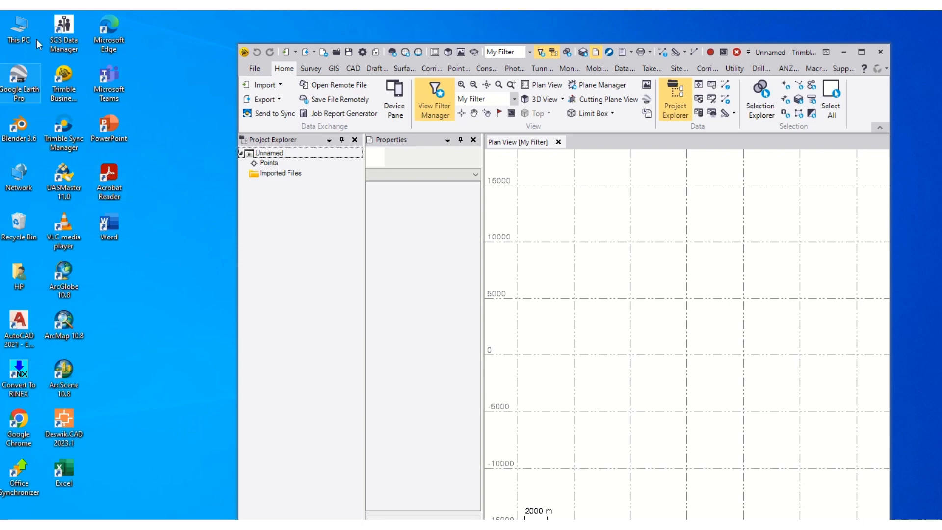
{"action": "double_click", "coordinate": [2, 17]}
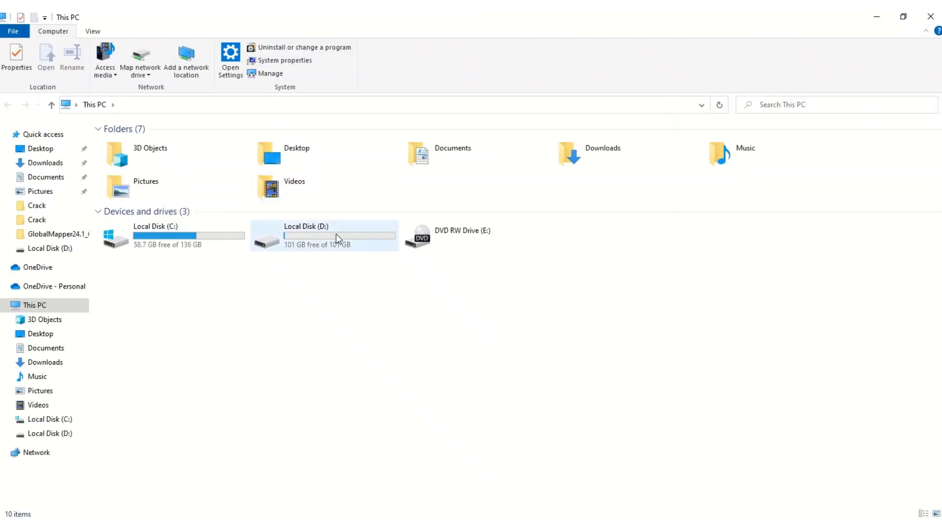
{"action": "double_click", "coordinate": [337, 239]}
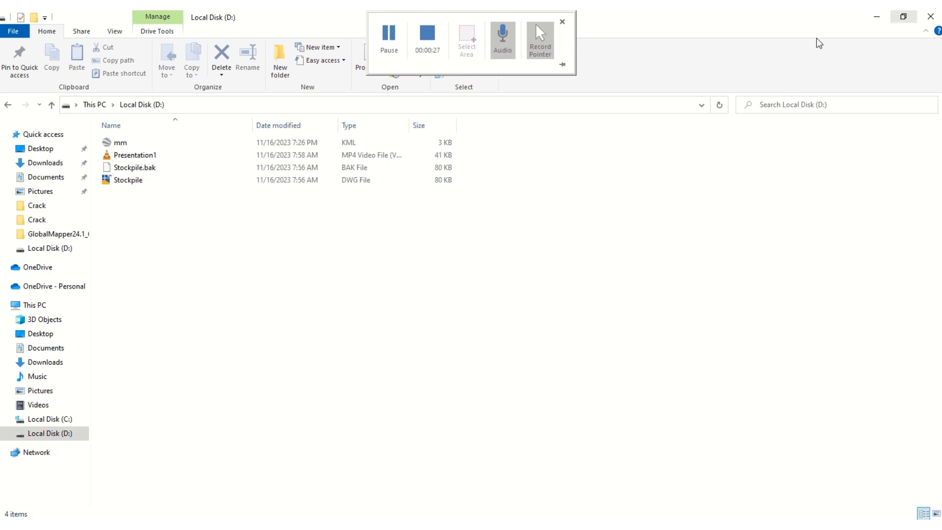
{"action": "left_click", "coordinate": [904, 17]}
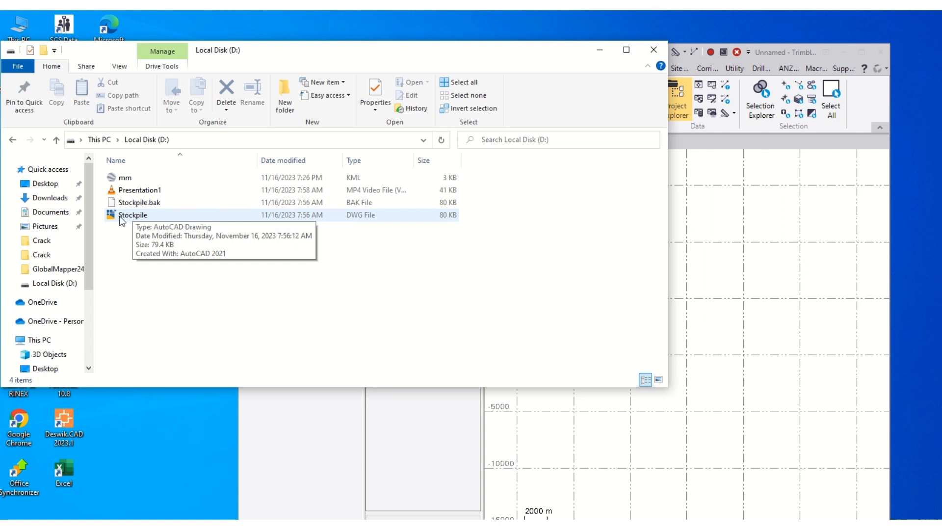
{"action": "left_click_drag", "start_coordinate": [121, 218], "coordinate": [765, 339]}
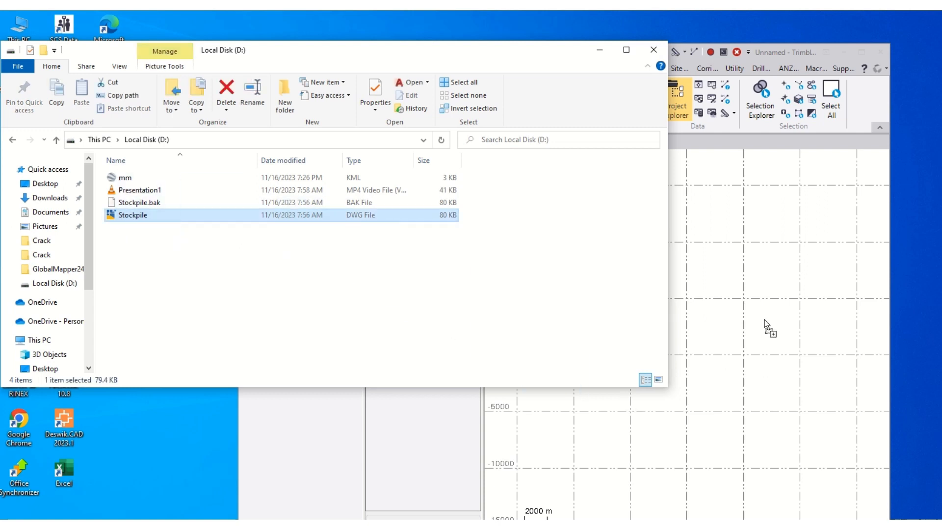
{"action": "left_click_drag", "start_coordinate": [765, 320], "coordinate": [764, 319]}
{"action": "left_click", "coordinate": [600, 50]}
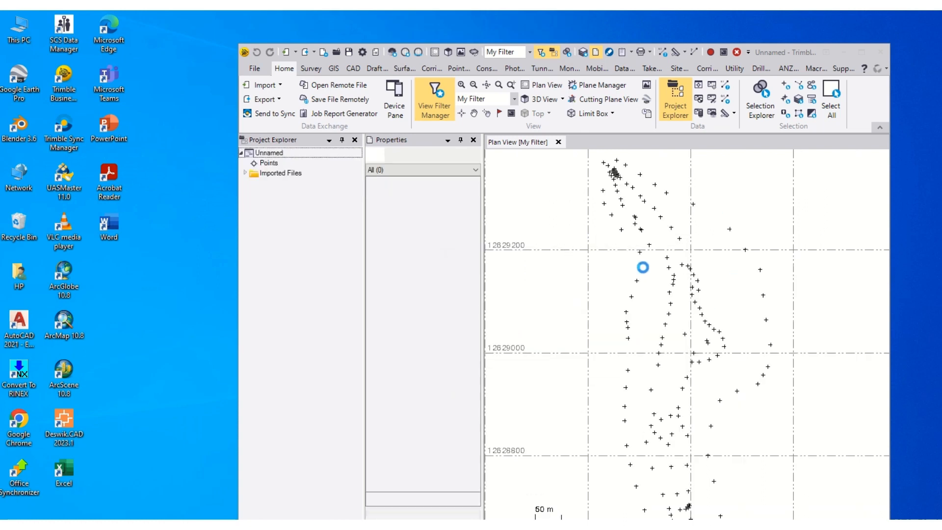
{"action": "left_click", "coordinate": [863, 52]}
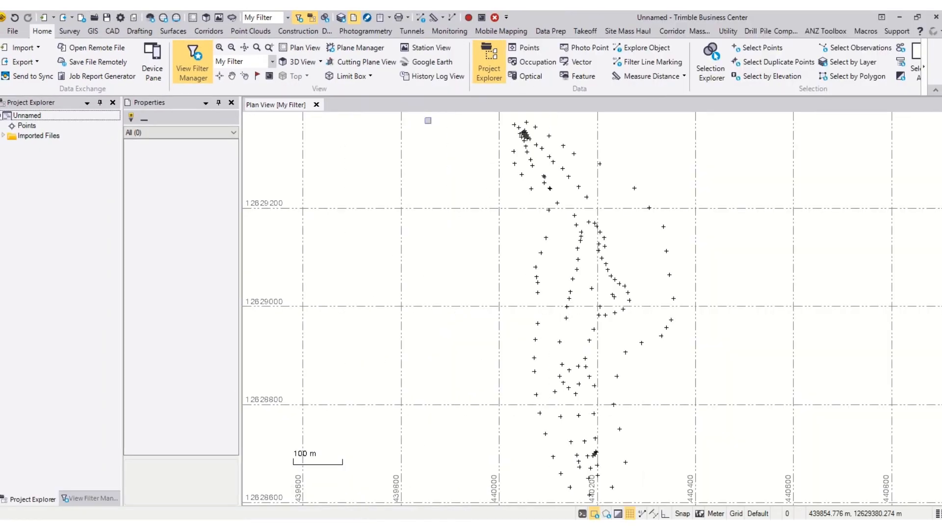
{"action": "scroll", "coordinate": [507, 194], "scroll_direction": "down", "scroll_amount": 3}
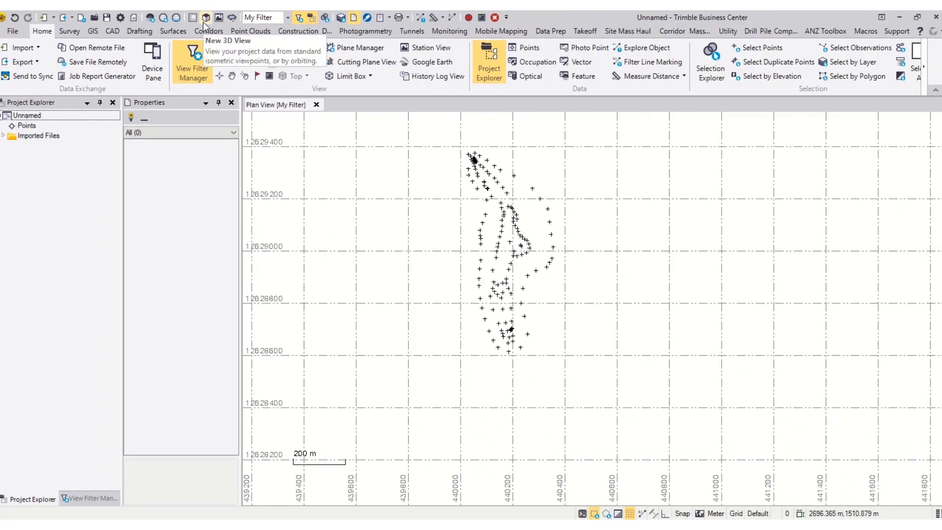
Step: Inspect the imported points from an orbited angle in a 3D view, and close the 3D views
{"action": "left_click", "coordinate": [298, 61]}
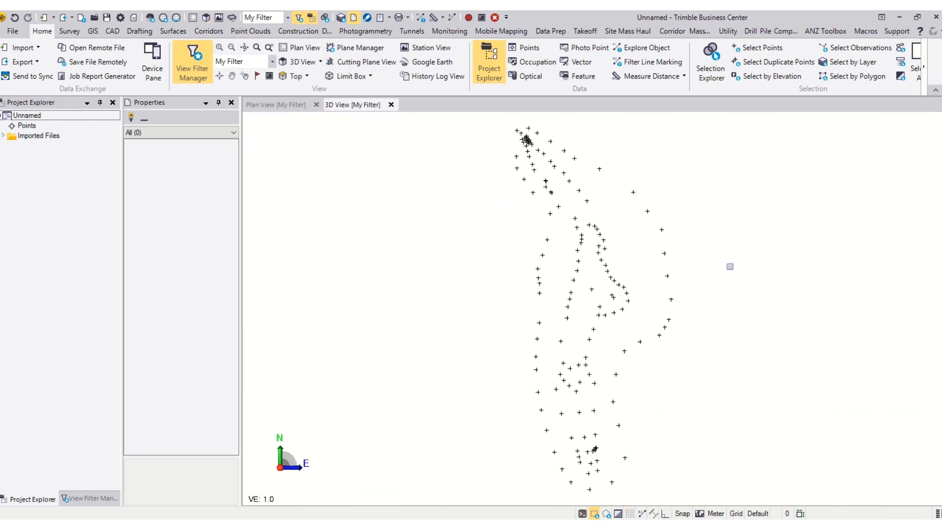
{"action": "middle_click_drag", "start_coordinate": [753, 269], "coordinate": [731, 229]}
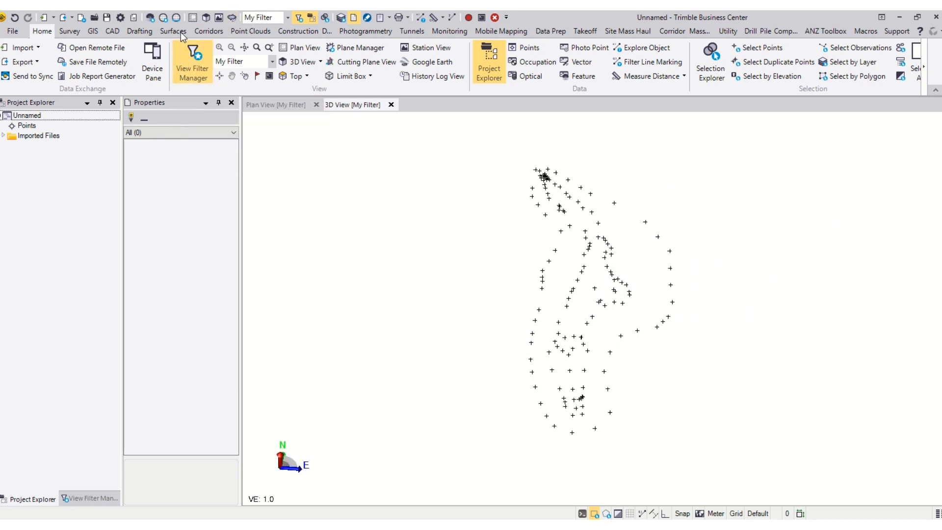
{"action": "left_click", "coordinate": [207, 19]}
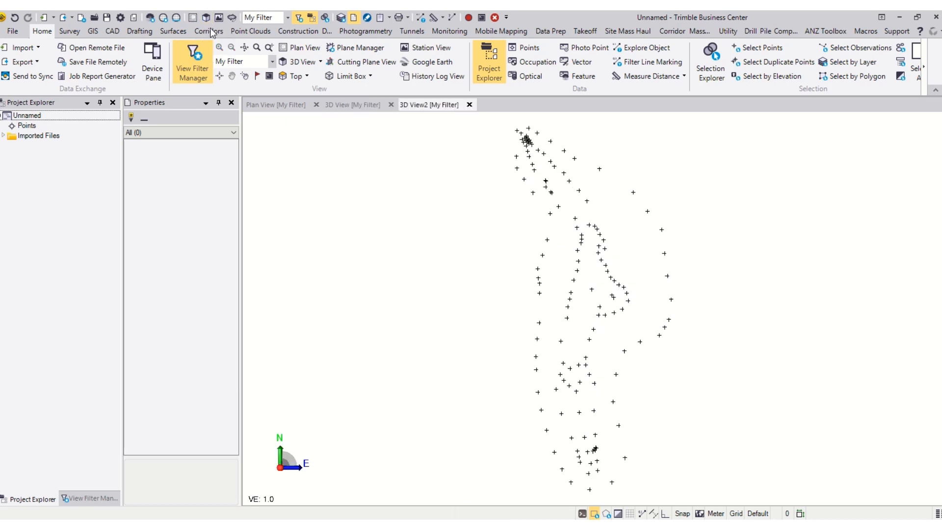
{"action": "left_click", "coordinate": [469, 106]}
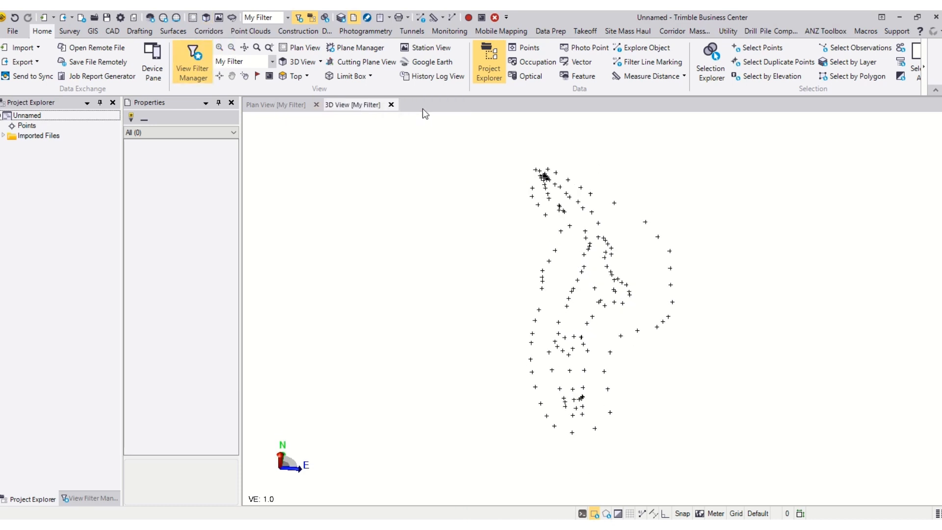
{"action": "left_click", "coordinate": [391, 105]}
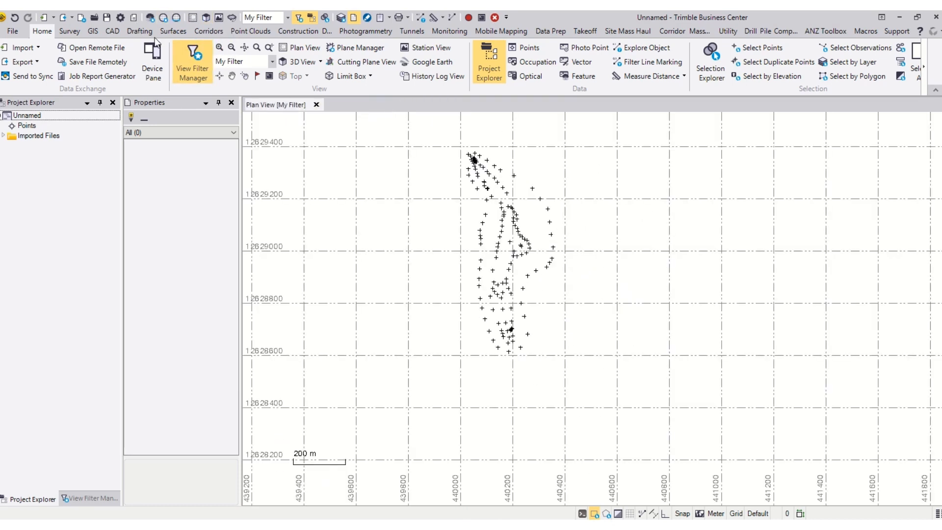
Step: Start a new surface named Stockpile_A and classify it as Original
{"action": "left_click", "coordinate": [170, 32]}
{"action": "left_click", "coordinate": [18, 58]}
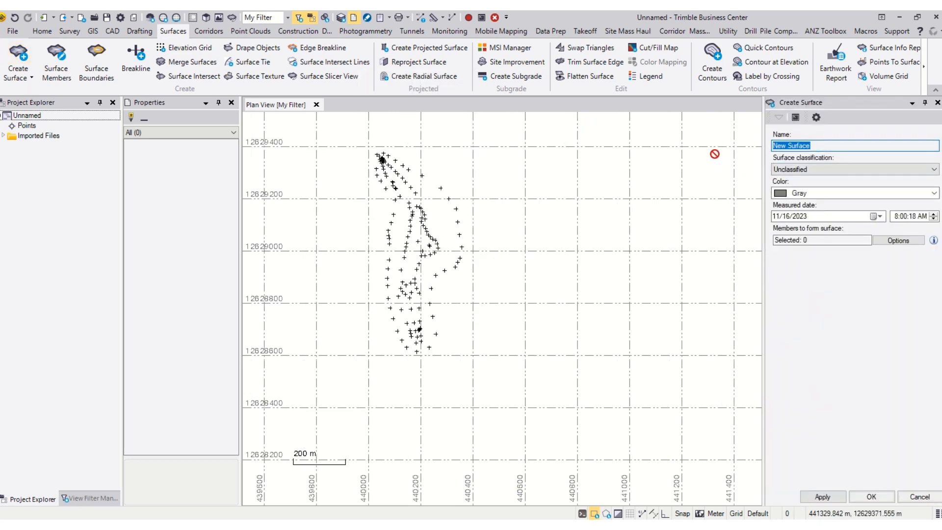
{"action": "type", "text": "Stockpile_A"}
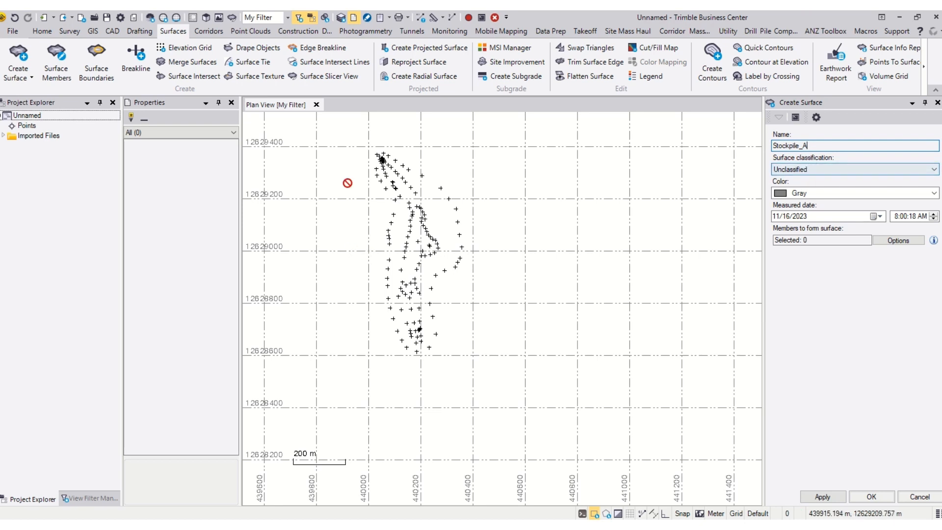
{"action": "left_click", "coordinate": [799, 170]}
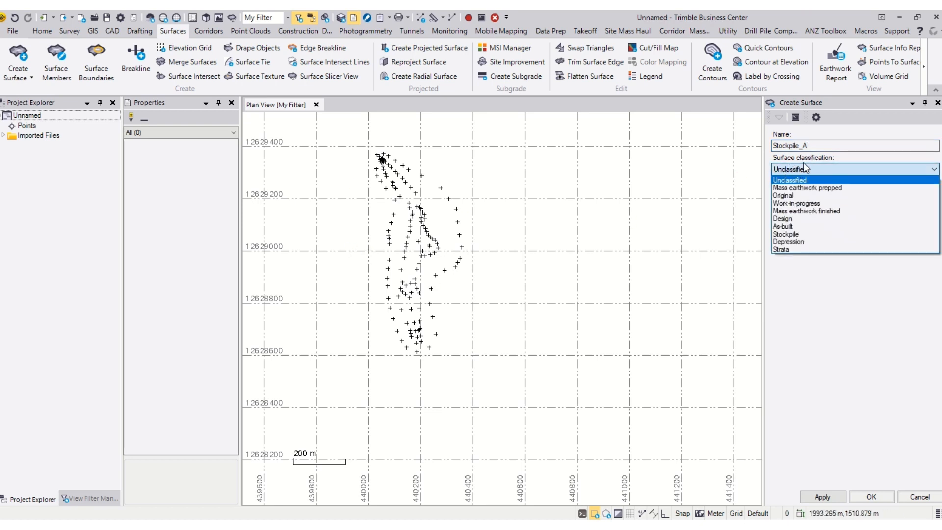
{"action": "left_click", "coordinate": [789, 196]}
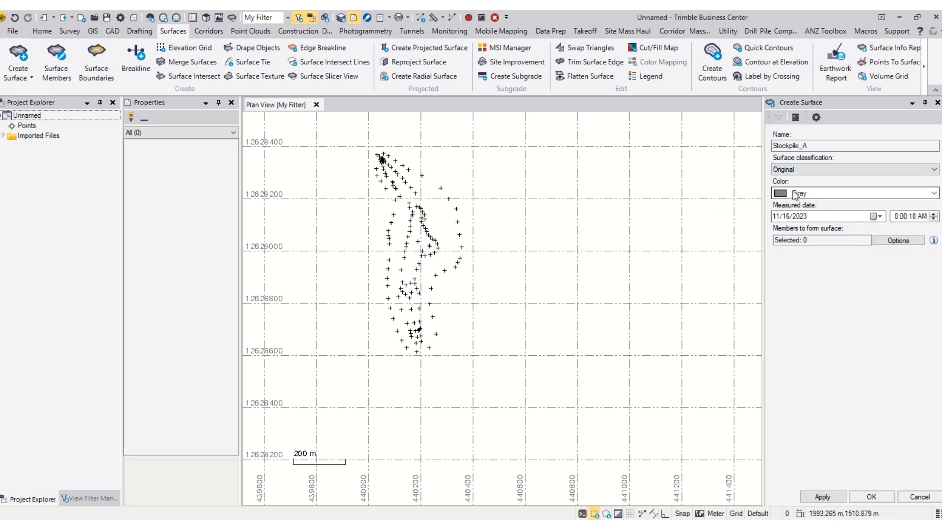
Step: Set the color of the new surface to Magenta
{"action": "left_click", "coordinate": [825, 196]}
{"action": "scroll", "coordinate": [792, 245], "scroll_direction": "down", "scroll_amount": 1}
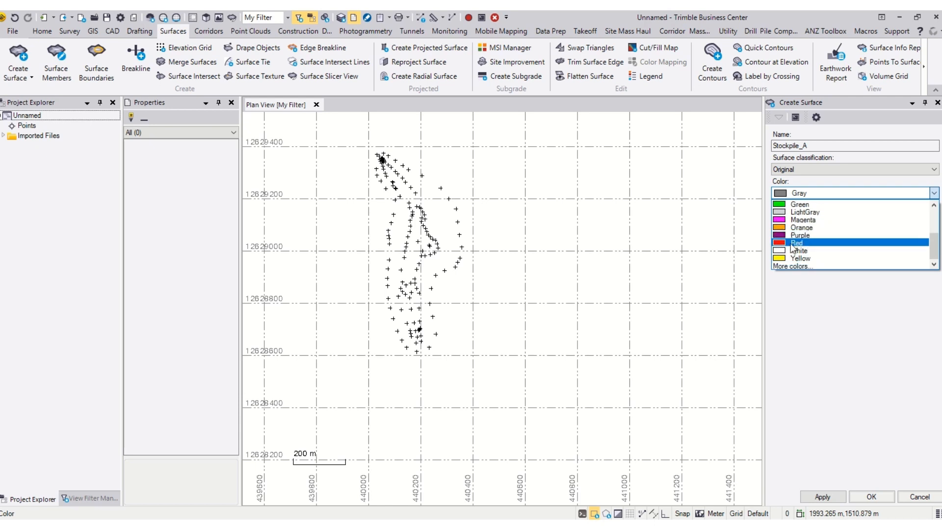
{"action": "scroll", "coordinate": [792, 246], "scroll_direction": "up", "scroll_amount": 3}
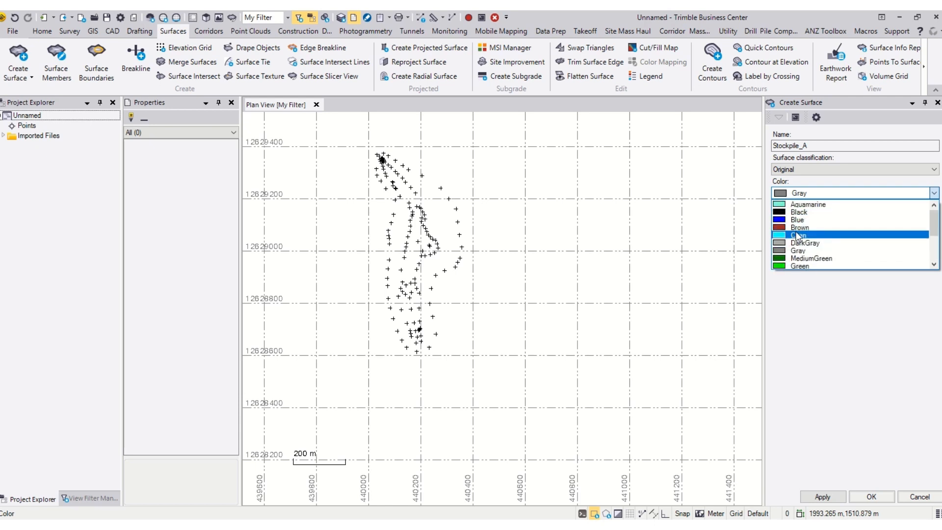
{"action": "left_click", "coordinate": [798, 239]}
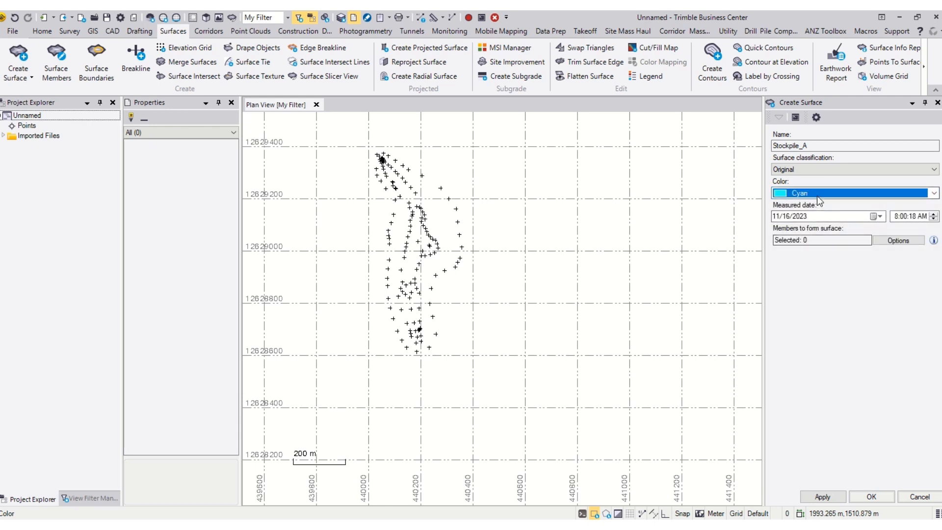
{"action": "left_click", "coordinate": [818, 196]}
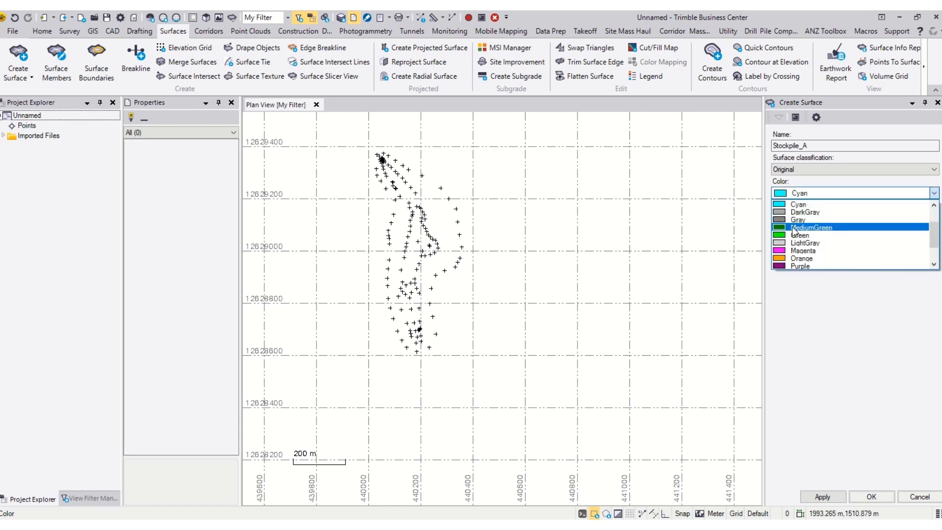
{"action": "left_click", "coordinate": [799, 252]}
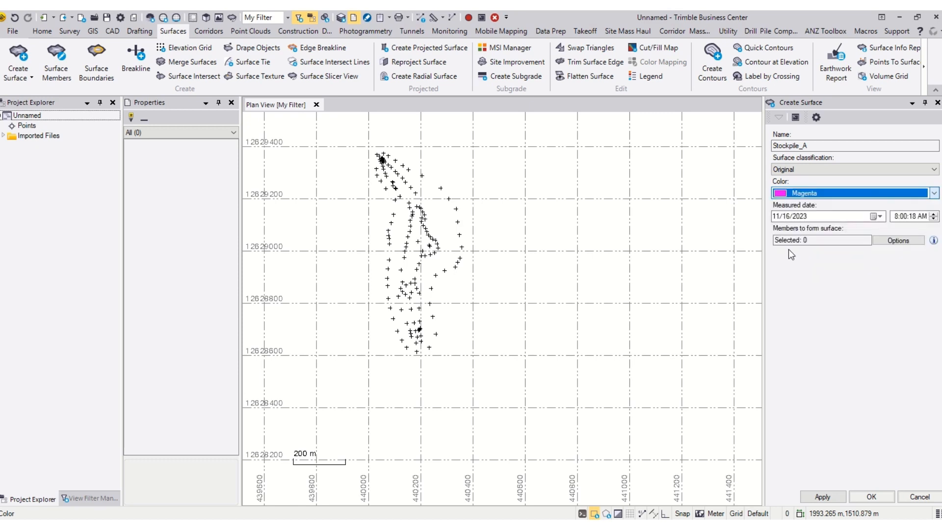
Step: Select all imported points as the surface's members and create the surface
{"action": "left_click", "coordinate": [874, 241]}
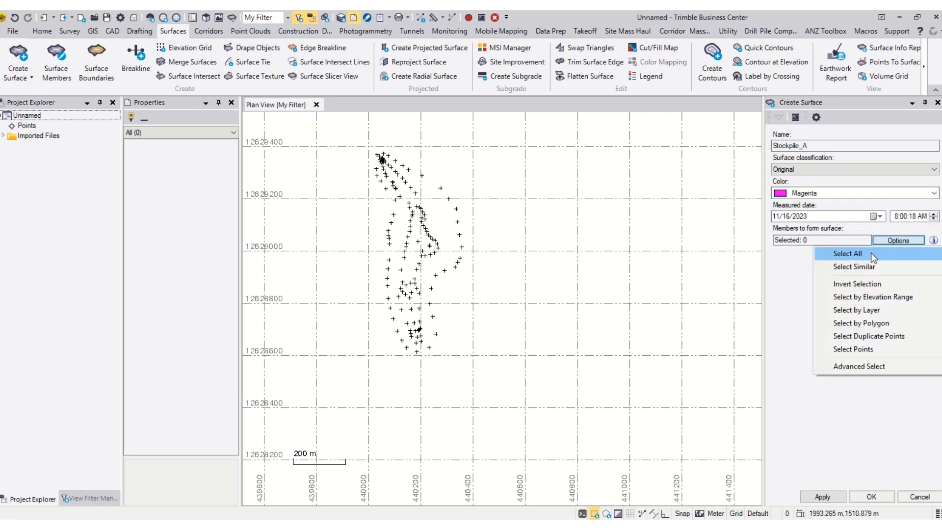
{"action": "left_click", "coordinate": [812, 239]}
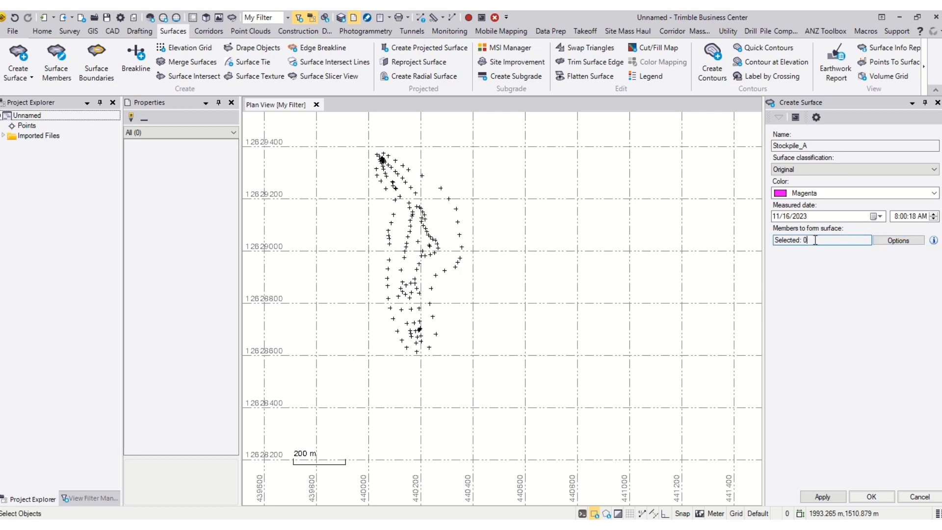
{"action": "left_click", "coordinate": [899, 241]}
{"action": "left_click", "coordinate": [819, 252]}
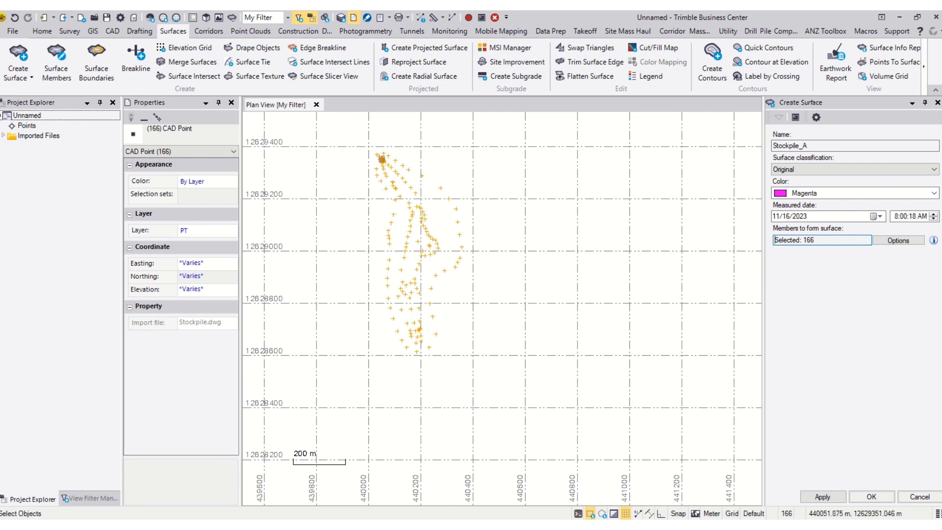
{"action": "left_click", "coordinate": [869, 497]}
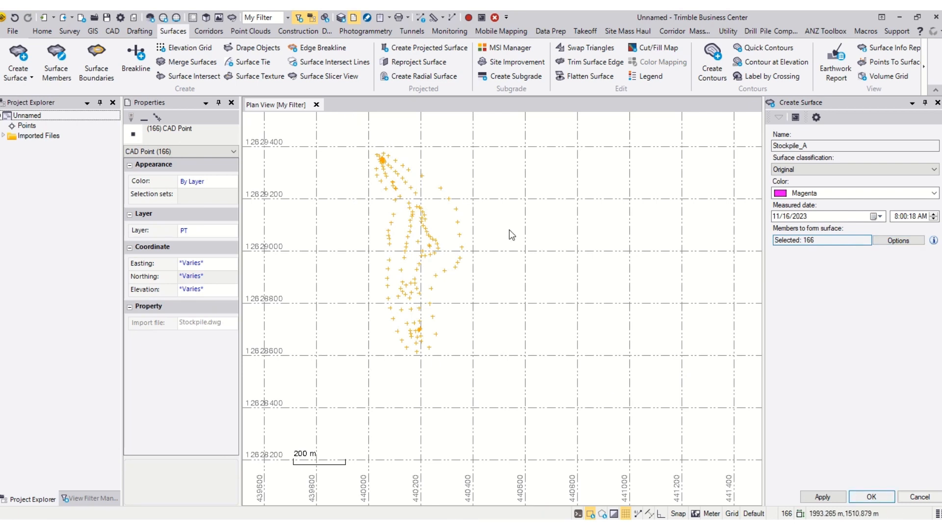
Step: Examine the surface's triangulation in plan and its elevation shading from several angles in a new 3D view
{"action": "scroll", "coordinate": [480, 191], "scroll_direction": "up", "scroll_amount": 8}
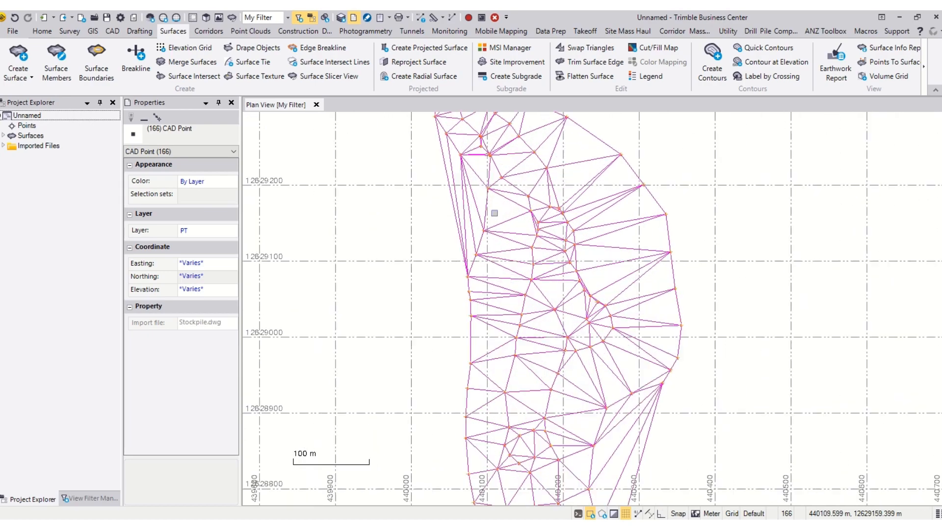
{"action": "scroll", "coordinate": [490, 208], "scroll_direction": "down", "scroll_amount": 7}
{"action": "scroll", "coordinate": [488, 203], "scroll_direction": "up", "scroll_amount": 6}
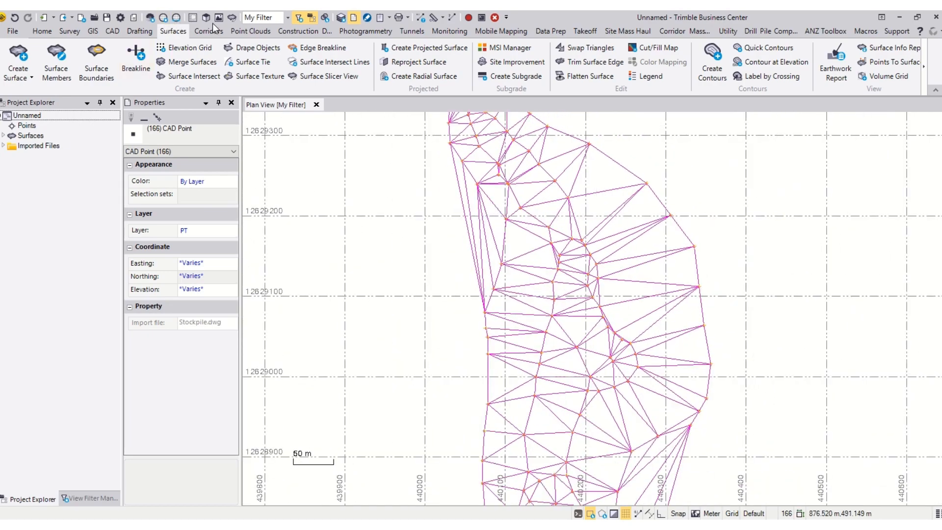
{"action": "scroll", "coordinate": [467, 224], "scroll_direction": "down", "scroll_amount": 2}
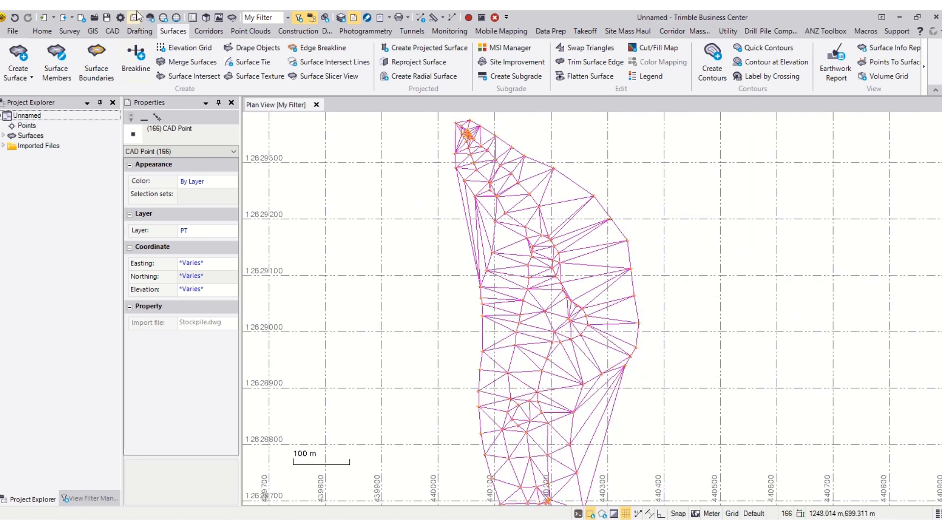
{"action": "left_click", "coordinate": [206, 18]}
{"action": "left_click", "coordinate": [690, 270]}
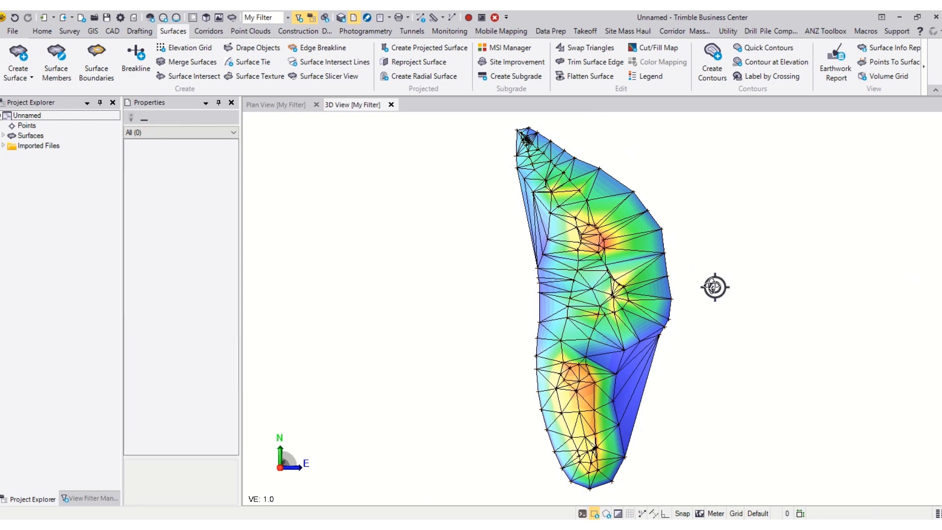
{"action": "middle_click_drag", "start_coordinate": [715, 287], "coordinate": [536, 284]}
{"action": "scroll", "coordinate": [537, 283], "scroll_direction": "down", "scroll_amount": 3}
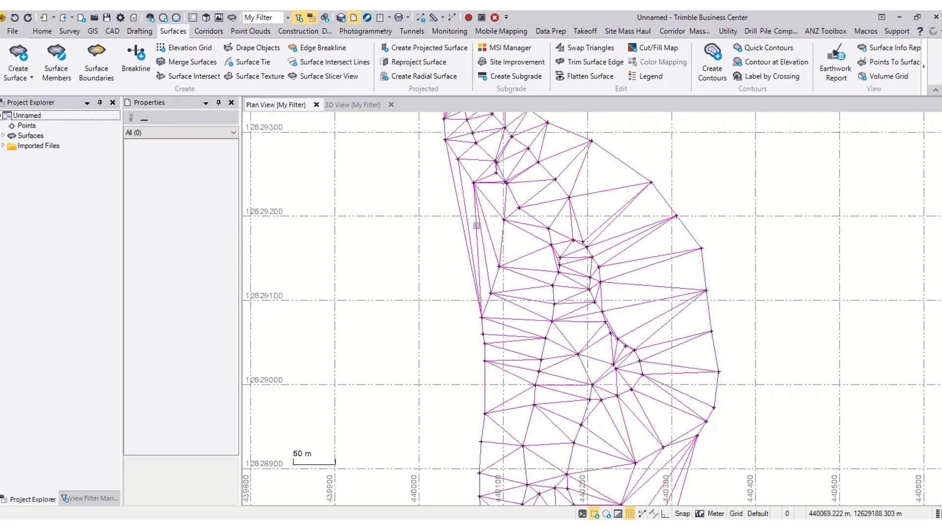
Step: Examine the long edge triangles along the surface's west and southeast boundaries in plan and in a second 3D view
{"action": "scroll", "coordinate": [488, 225], "scroll_direction": "up", "scroll_amount": 3}
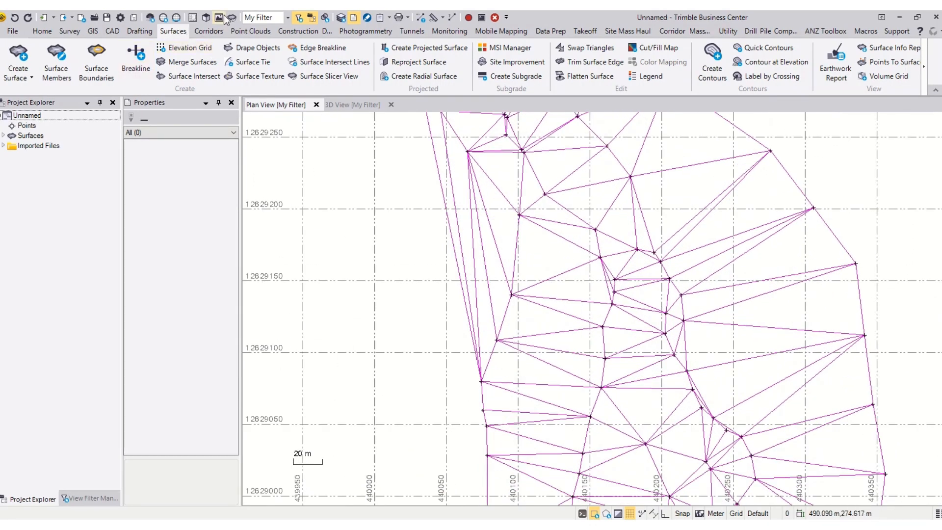
{"action": "left_click", "coordinate": [206, 18]}
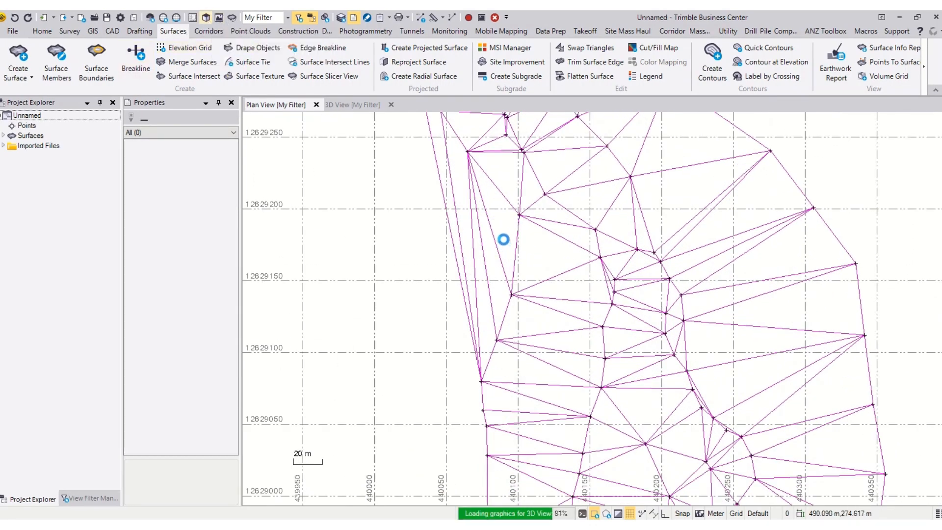
{"action": "scroll", "coordinate": [552, 224], "scroll_direction": "up", "scroll_amount": 6}
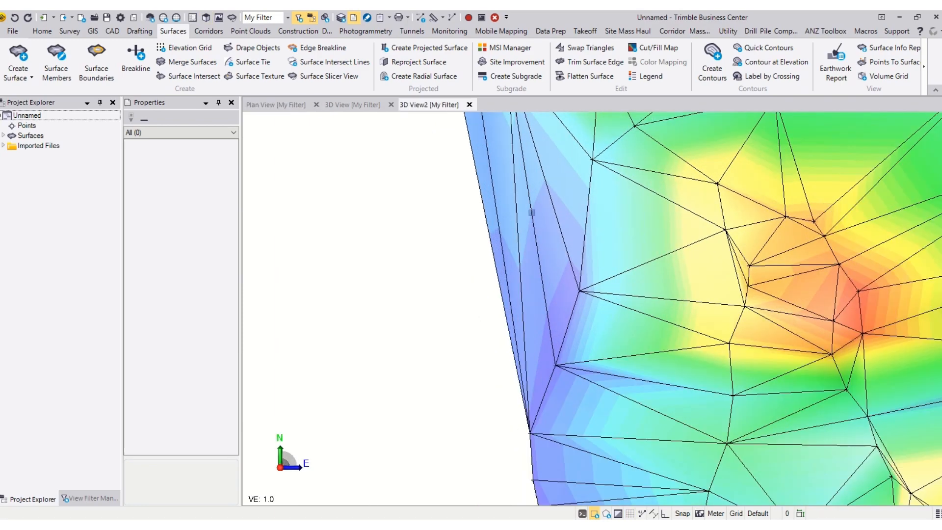
{"action": "scroll", "coordinate": [572, 199], "scroll_direction": "down", "scroll_amount": 6}
{"action": "scroll", "coordinate": [672, 412], "scroll_direction": "up", "scroll_amount": 3}
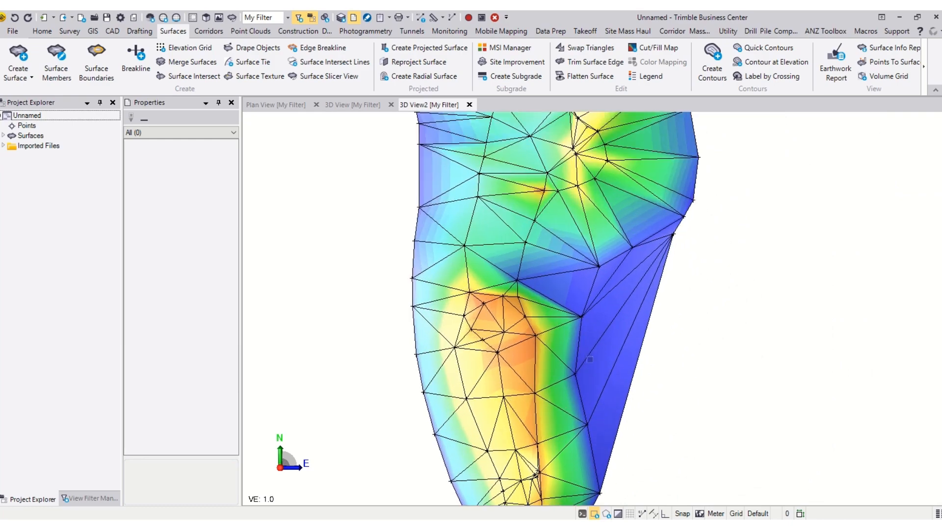
Step: Examine the long triangles across the surface's southeast and west concave edges from low and overhead angles in the second 3D view
{"action": "scroll", "coordinate": [590, 359], "scroll_direction": "up", "scroll_amount": 2}
{"action": "mouse_move", "coordinate": [750, 318]}
{"action": "middle_mouse_down"}
{"action": "mouse_move", "coordinate": [707, 244]}
{"action": "mouse_move", "coordinate": [647, 232]}
{"action": "middle_mouse_up"}
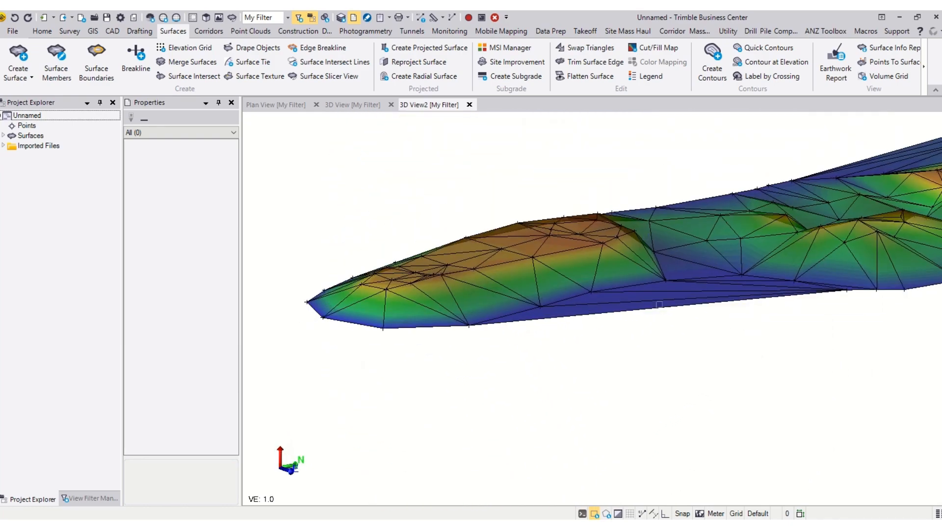
{"action": "mouse_move", "coordinate": [705, 308]}
{"action": "middle_mouse_down"}
{"action": "mouse_move", "coordinate": [831, 343]}
{"action": "mouse_move", "coordinate": [693, 312]}
{"action": "middle_mouse_up"}
{"action": "scroll", "coordinate": [519, 263], "scroll_direction": "up", "scroll_amount": 6}
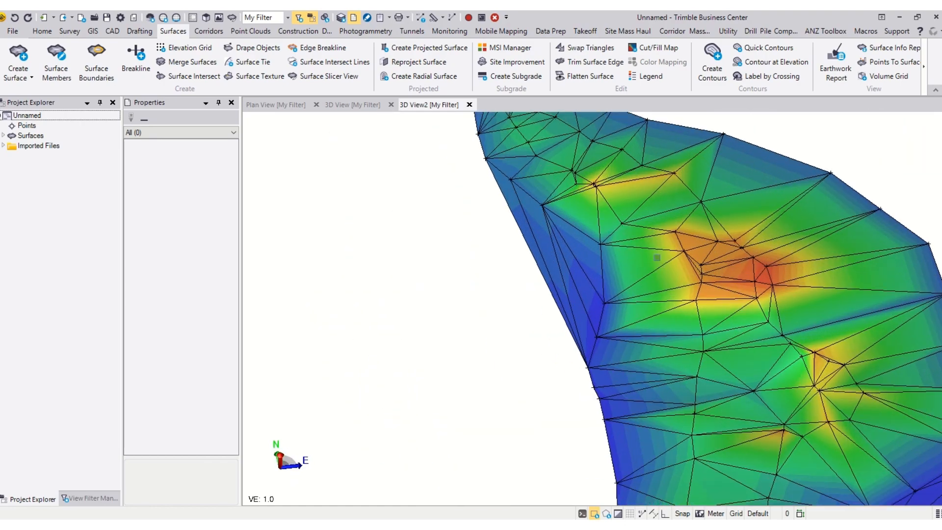
{"action": "scroll", "coordinate": [567, 273], "scroll_direction": "down", "scroll_amount": 5}
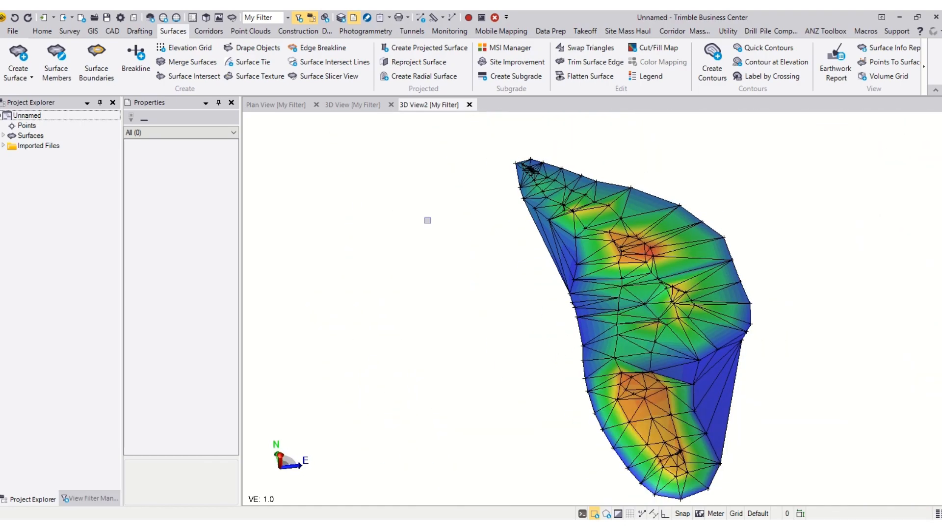
Step: Close both 3D views and return to the plan view
{"action": "left_click", "coordinate": [469, 105]}
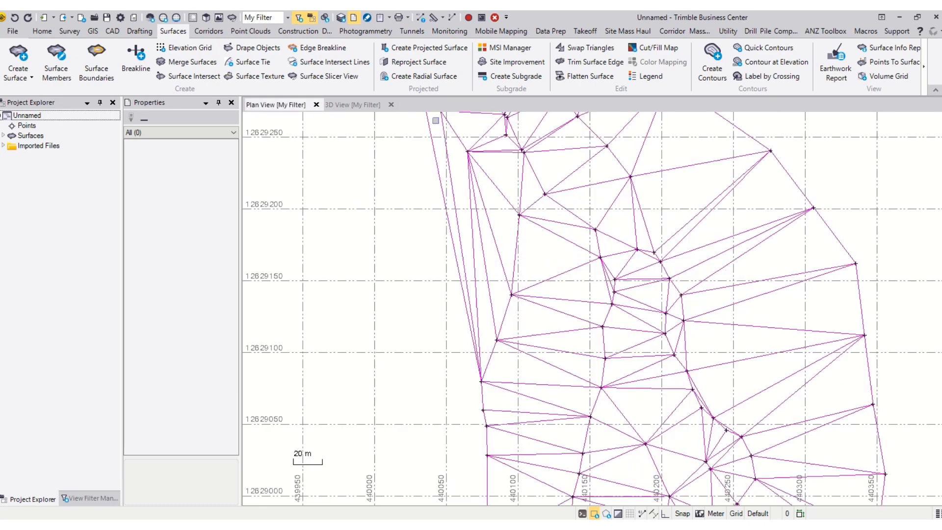
{"action": "left_click", "coordinate": [391, 104]}
{"action": "scroll", "coordinate": [521, 260], "scroll_direction": "down", "scroll_amount": 3}
{"action": "scroll", "coordinate": [516, 253], "scroll_direction": "up", "scroll_amount": 4}
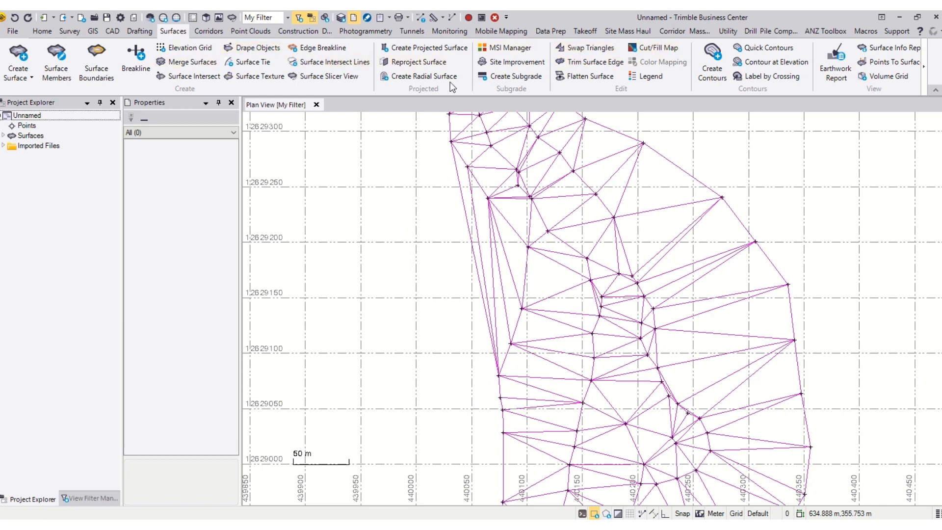
Step: Trim the long edge triangles off Stockpile_A's concave west boundary with a Trim Surface Edge line drawn across them
{"action": "left_click", "coordinate": [599, 61]}
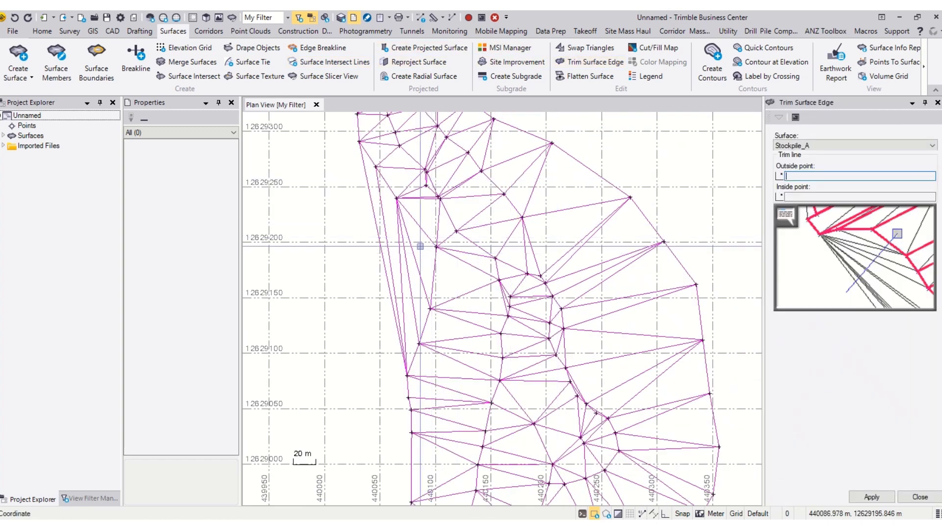
{"action": "left_click", "coordinate": [420, 246]}
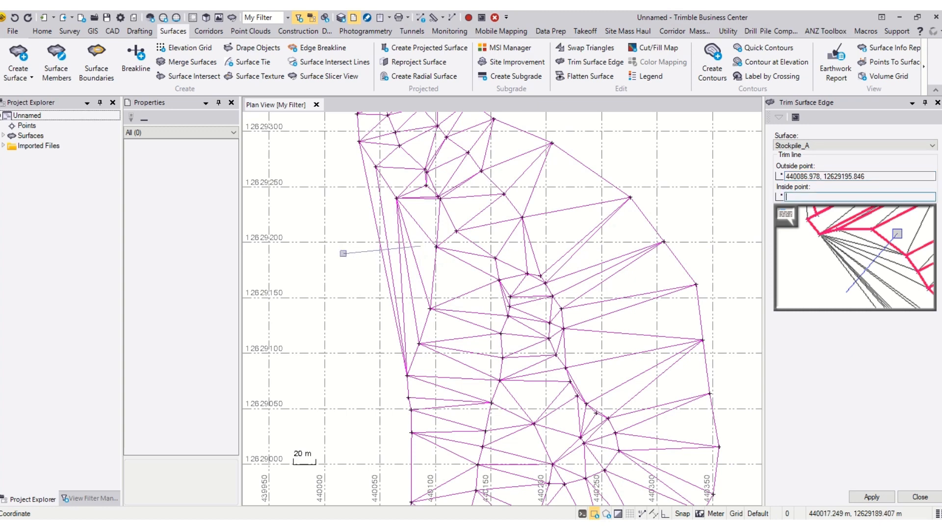
{"action": "left_click", "coordinate": [343, 253]}
{"action": "scroll", "coordinate": [343, 254], "scroll_direction": "down", "scroll_amount": 4}
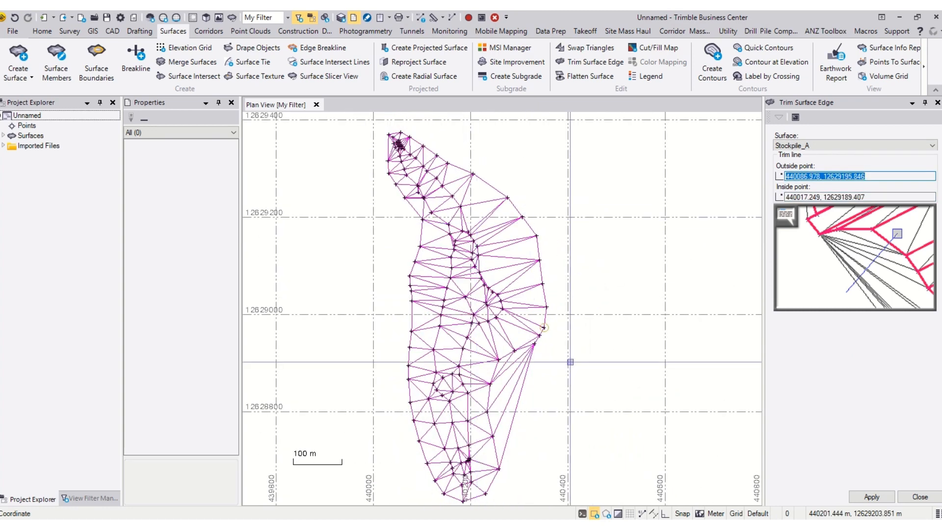
Step: Trim the long edge triangles off Stockpile_A's concave southeast boundary with further trim lines, and close the Trim Surface Edge command
{"action": "scroll", "coordinate": [494, 403], "scroll_direction": "up", "scroll_amount": 2}
{"action": "scroll", "coordinate": [494, 402], "scroll_direction": "up", "scroll_amount": 1}
{"action": "left_click", "coordinate": [547, 420]}
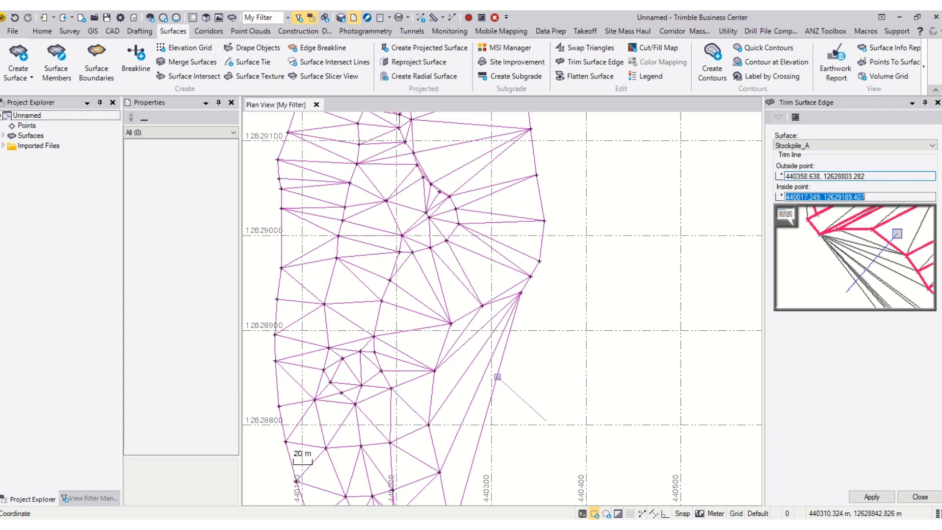
{"action": "left_click", "coordinate": [460, 337]}
{"action": "left_click", "coordinate": [461, 335]}
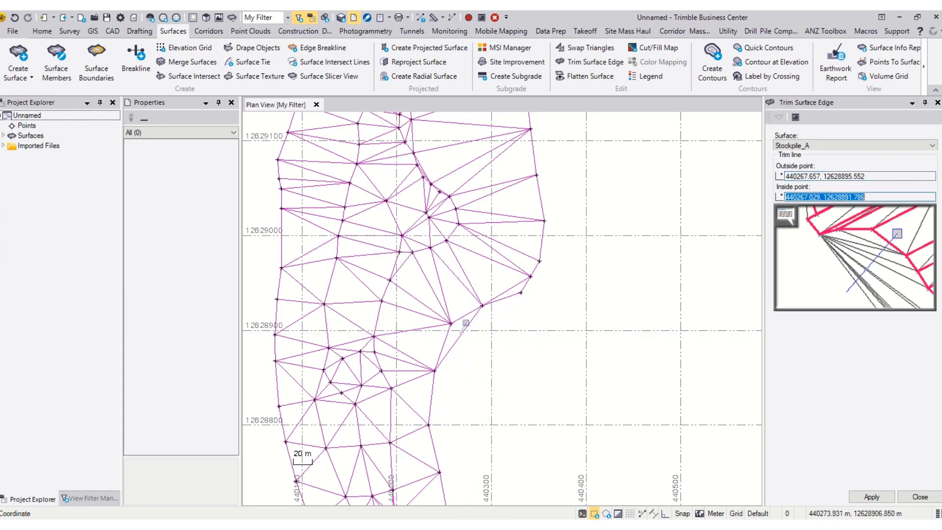
{"action": "left_click", "coordinate": [481, 344]}
{"action": "scroll", "coordinate": [482, 294], "scroll_direction": "down", "scroll_amount": 4}
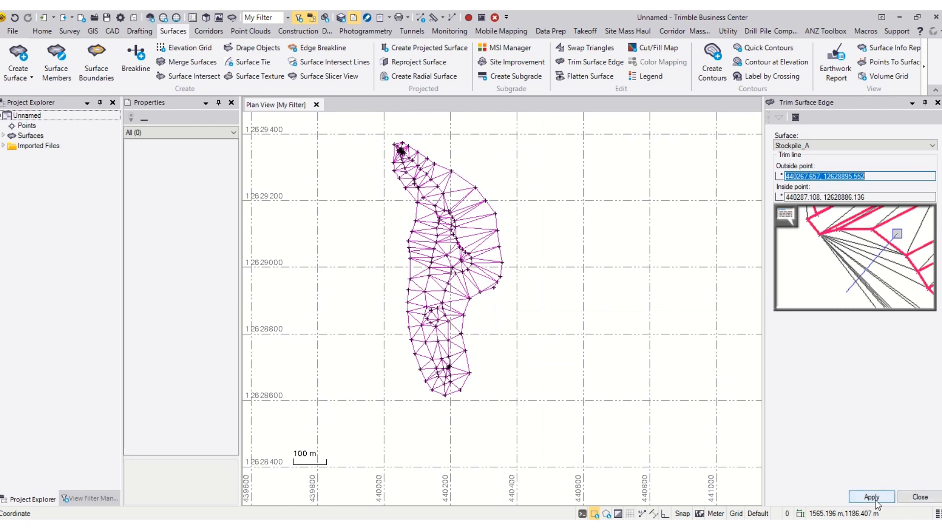
{"action": "left_click", "coordinate": [890, 501]}
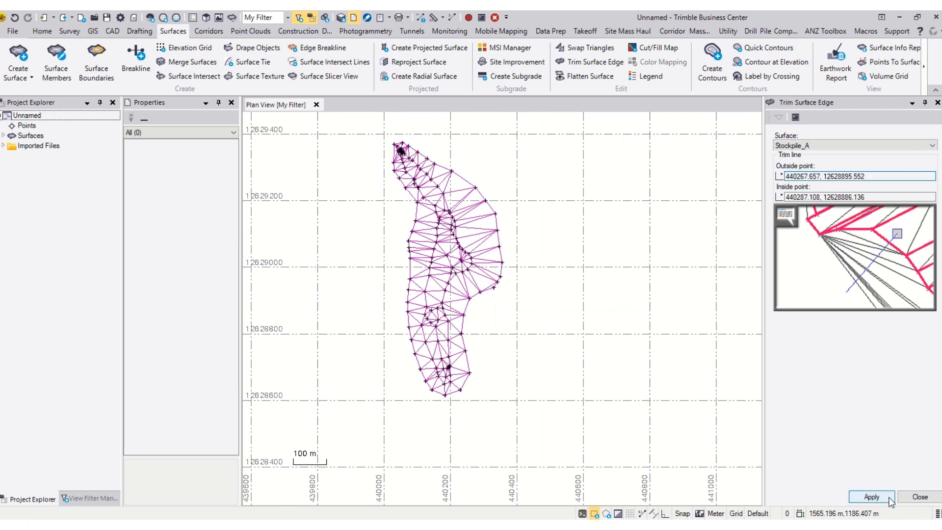
{"action": "left_click", "coordinate": [921, 496]}
Step: Examine the trimmed surface's boundary in plan and its elevation shading in a new 3D view
{"action": "scroll", "coordinate": [581, 204], "scroll_direction": "up", "scroll_amount": 2}
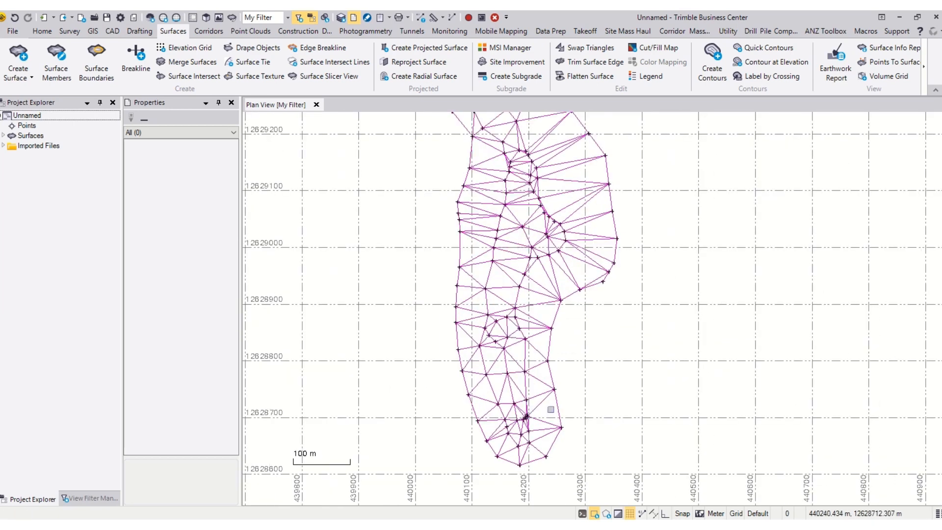
{"action": "scroll", "coordinate": [609, 275], "scroll_direction": "down", "scroll_amount": 4}
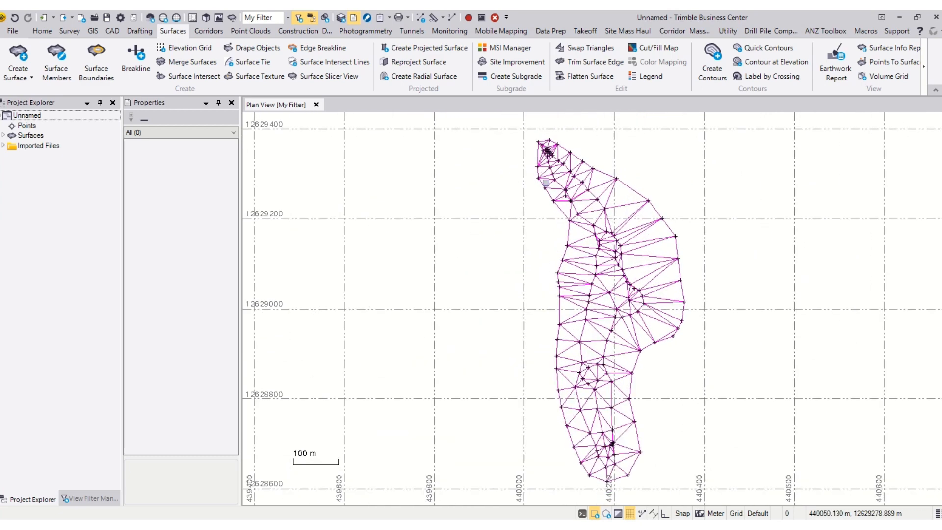
{"action": "scroll", "coordinate": [525, 184], "scroll_direction": "up", "scroll_amount": 2}
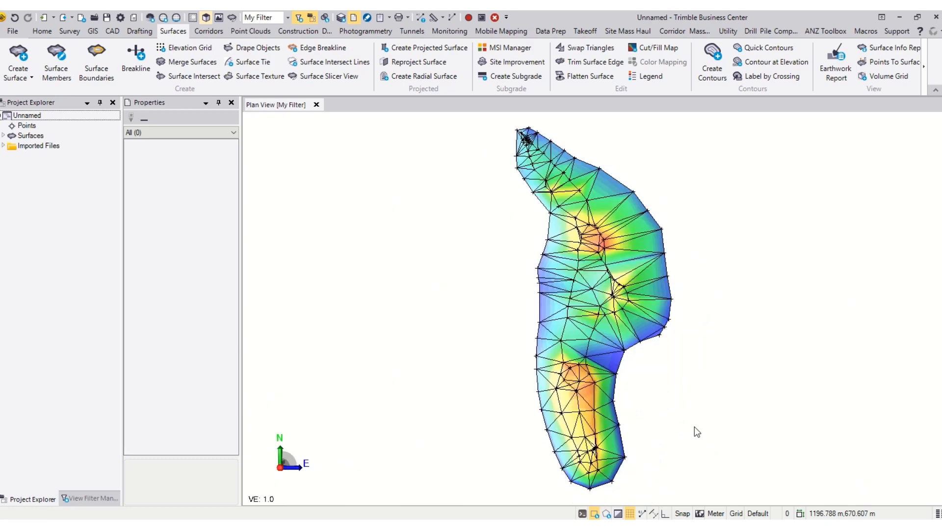
{"action": "scroll", "coordinate": [657, 381], "scroll_direction": "up", "scroll_amount": 5}
{"action": "left_click_drag", "start_coordinate": [640, 329], "coordinate": [638, 307]}
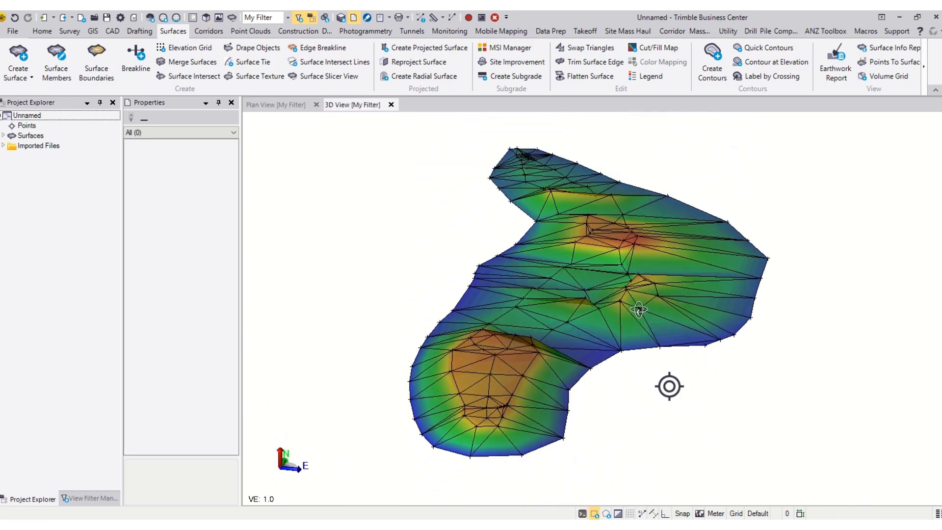
{"action": "left_click_drag", "start_coordinate": [640, 351], "coordinate": [674, 344]}
{"action": "scroll", "coordinate": [674, 344], "scroll_direction": "down", "scroll_amount": 5}
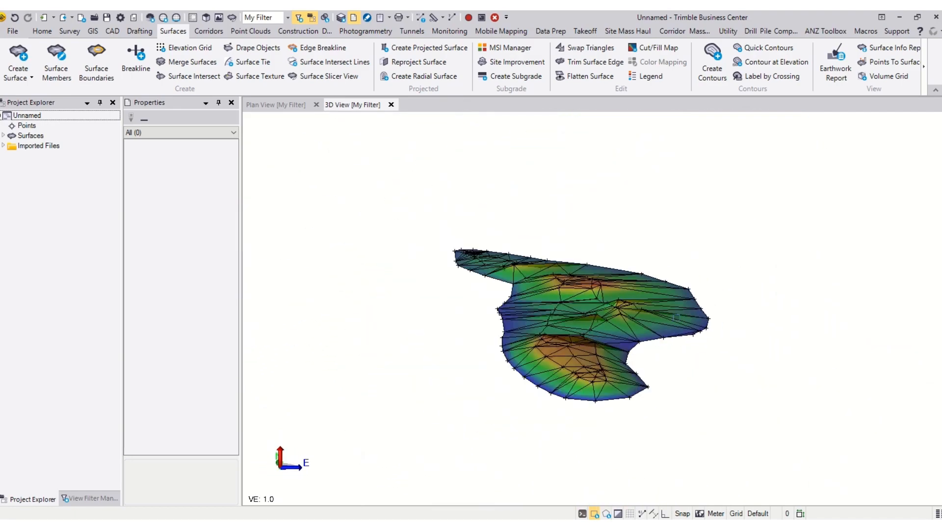
Step: Open the Earthwork Report settings for a Stockpile/Depression calculation on Stockpile_A
{"action": "left_click", "coordinate": [833, 69]}
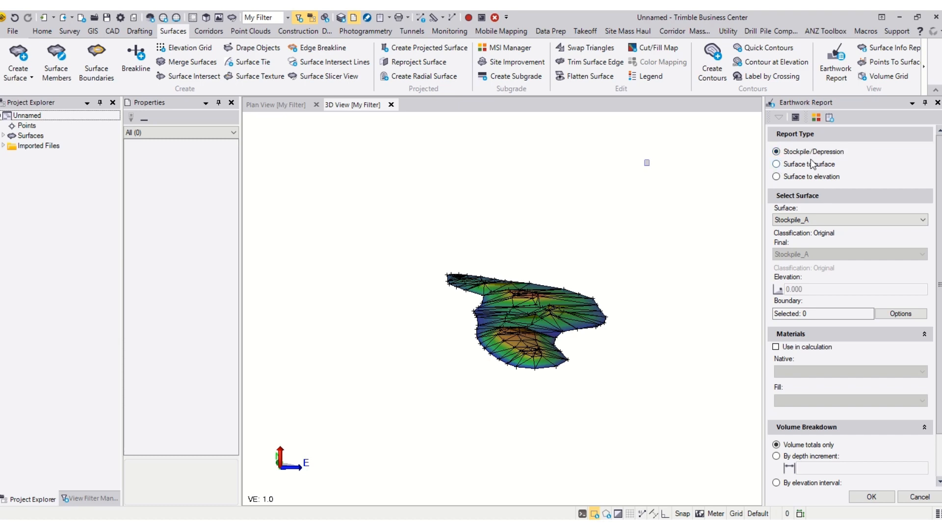
Step: Examine Stockpile_A's outer boundary points and shape in 3D, from the west side, the narrow north end and overhead
{"action": "scroll", "coordinate": [593, 334], "scroll_direction": "up", "scroll_amount": 3}
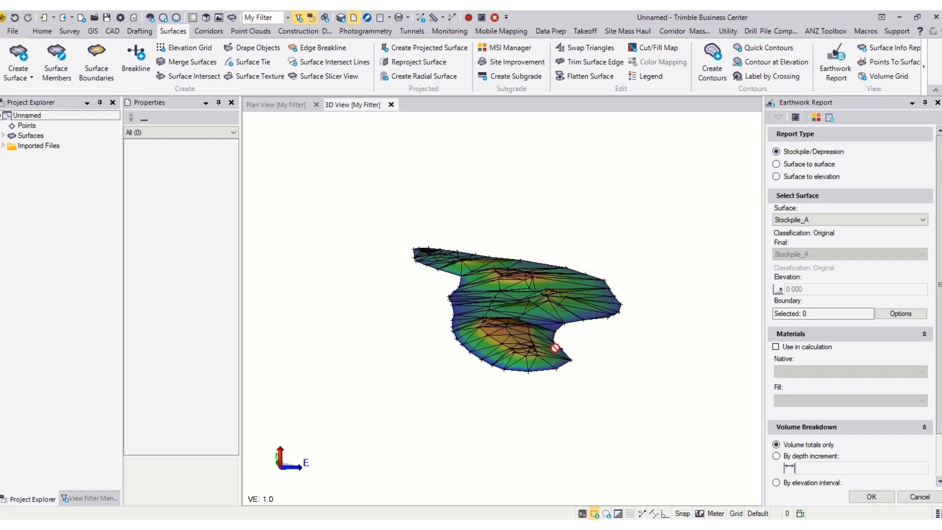
{"action": "middle_click_drag", "start_coordinate": [686, 346], "coordinate": [717, 343]}
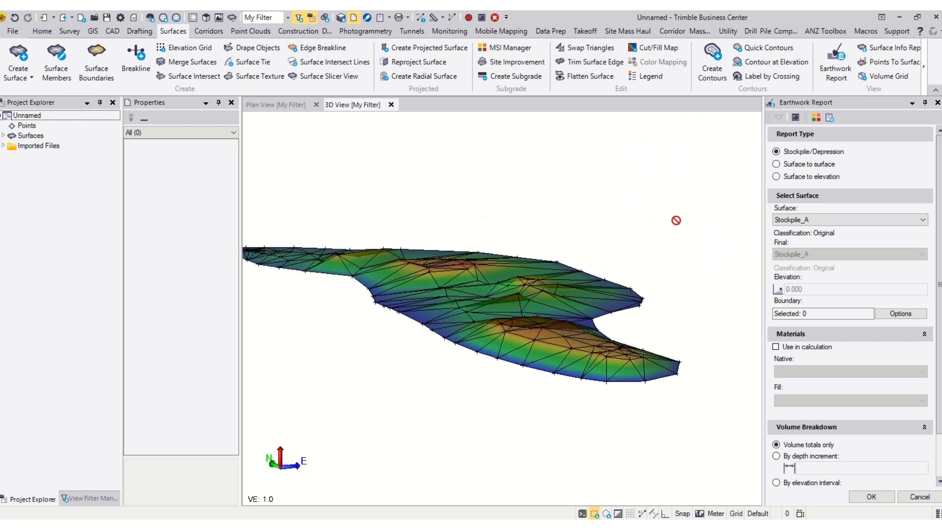
{"action": "scroll", "coordinate": [568, 273], "scroll_direction": "up", "scroll_amount": 4}
{"action": "middle_click_drag", "start_coordinate": [519, 327], "coordinate": [582, 343]}
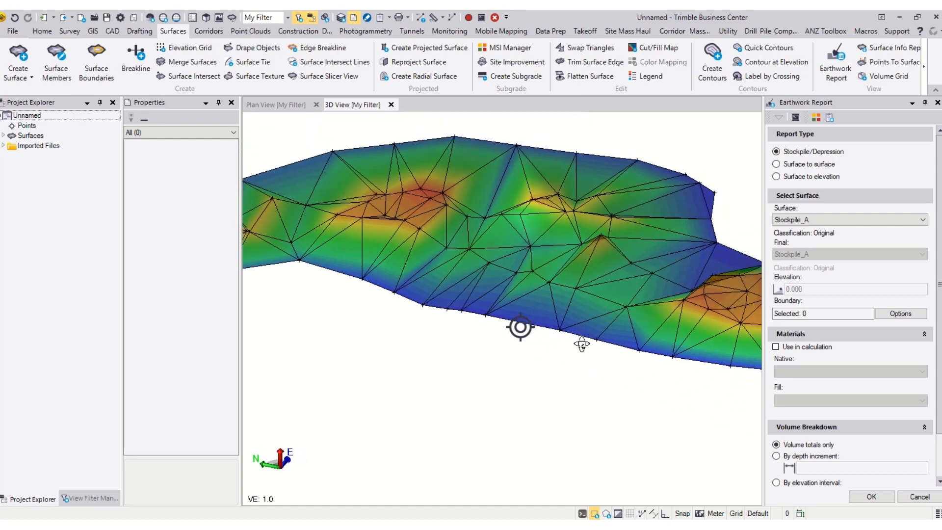
{"action": "scroll", "coordinate": [456, 299], "scroll_direction": "down", "scroll_amount": 5}
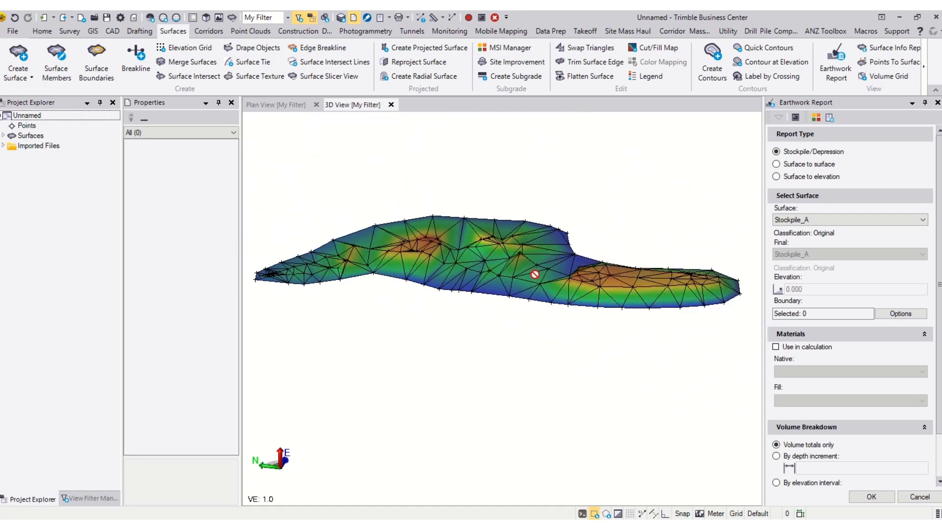
{"action": "scroll", "coordinate": [618, 254], "scroll_direction": "up", "scroll_amount": 2}
{"action": "middle_click_drag", "start_coordinate": [671, 237], "coordinate": [637, 319]}
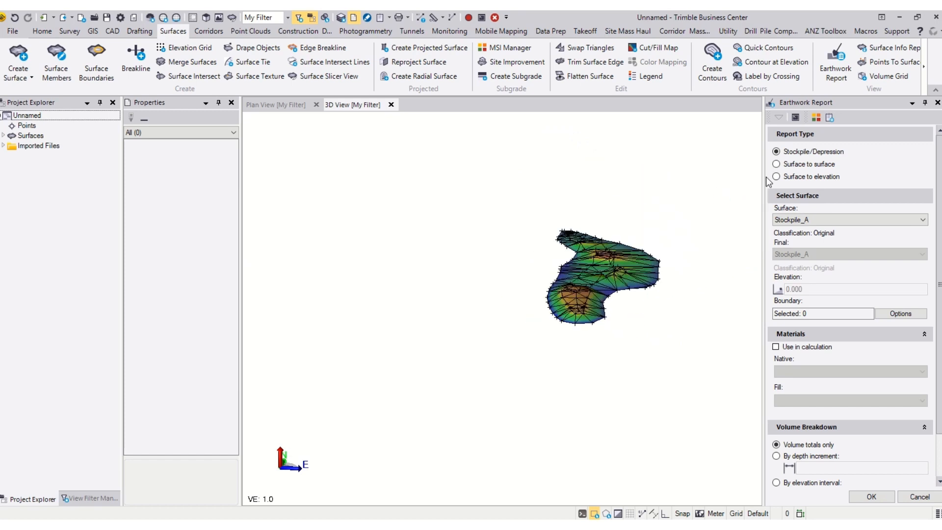
{"action": "scroll", "coordinate": [704, 240], "scroll_direction": "up", "scroll_amount": 3}
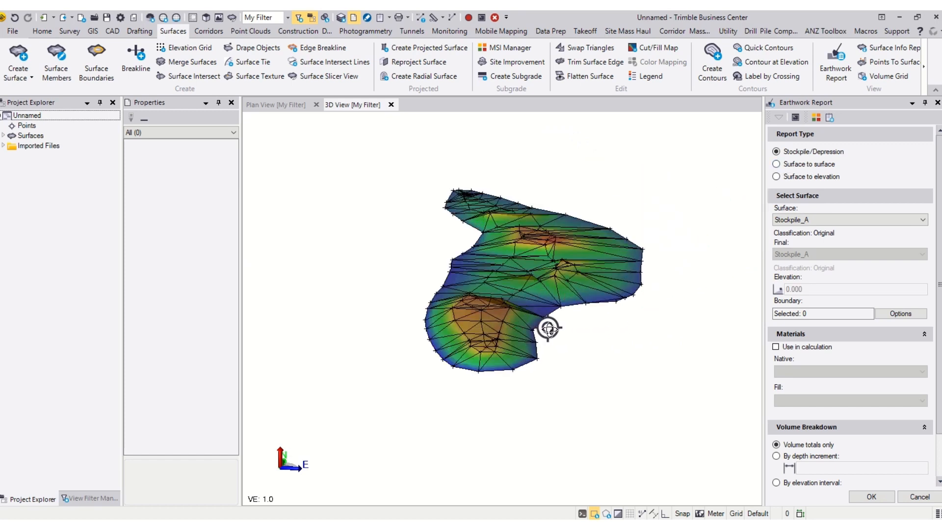
{"action": "middle_click_drag", "start_coordinate": [549, 329], "coordinate": [624, 271]}
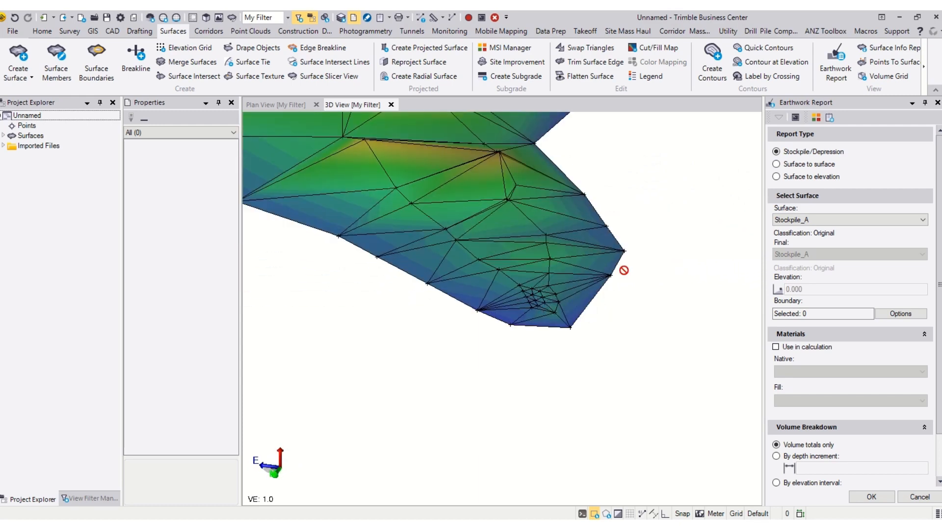
{"action": "scroll", "coordinate": [569, 297], "scroll_direction": "down", "scroll_amount": 5}
{"action": "scroll", "coordinate": [600, 207], "scroll_direction": "up", "scroll_amount": 7}
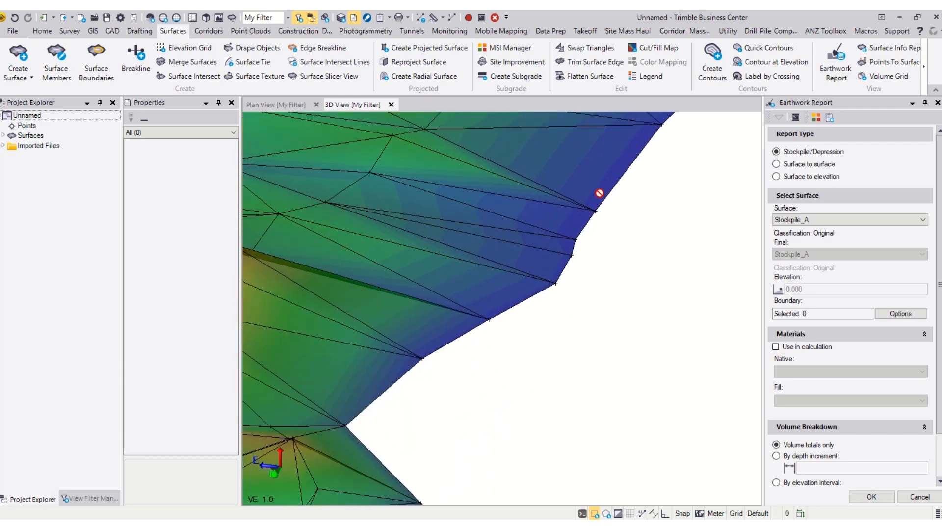
{"action": "mouse_move", "coordinate": [600, 193]}
{"action": "middle_mouse_down"}
{"action": "mouse_move", "coordinate": [558, 250]}
{"action": "mouse_move", "coordinate": [520, 238]}
{"action": "mouse_move", "coordinate": [499, 175]}
{"action": "mouse_move", "coordinate": [440, 244]}
{"action": "mouse_move", "coordinate": [564, 280]}
{"action": "mouse_move", "coordinate": [476, 265]}
{"action": "mouse_move", "coordinate": [686, 219]}
{"action": "middle_mouse_up"}
{"action": "scroll", "coordinate": [439, 248], "scroll_direction": "down", "scroll_amount": 3}
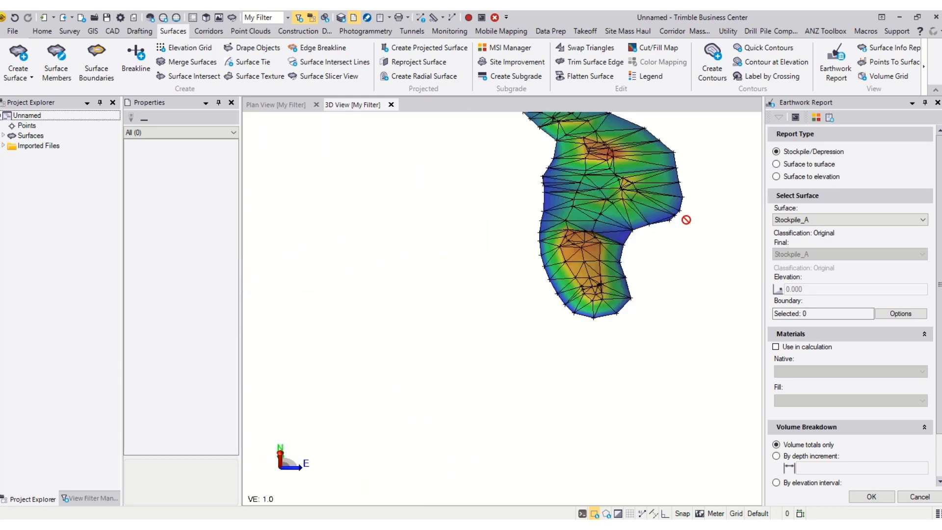
Step: Examine Stockpile_A's mounds and base edge in 3D, including level side profiles and the southern end
{"action": "scroll", "coordinate": [686, 219], "scroll_direction": "up", "scroll_amount": 5}
{"action": "scroll", "coordinate": [581, 289], "scroll_direction": "down", "scroll_amount": 4}
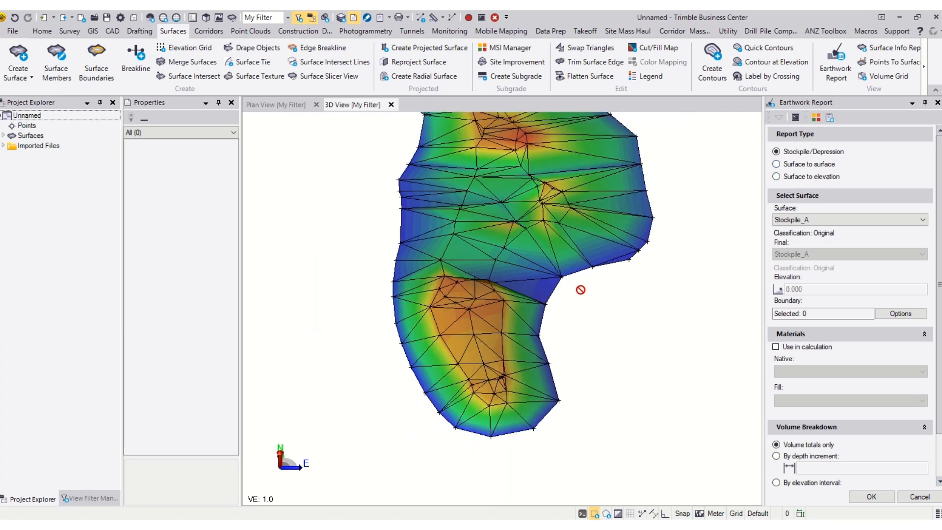
{"action": "scroll", "coordinate": [644, 275], "scroll_direction": "down", "scroll_amount": 1}
{"action": "middle_click_drag", "start_coordinate": [644, 275], "coordinate": [705, 258]}
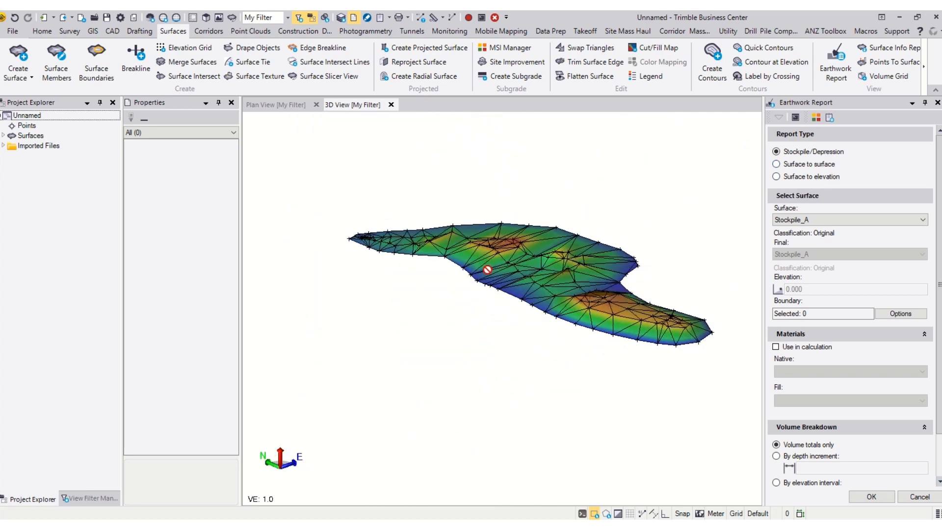
{"action": "middle_click_drag", "start_coordinate": [573, 320], "coordinate": [577, 292]}
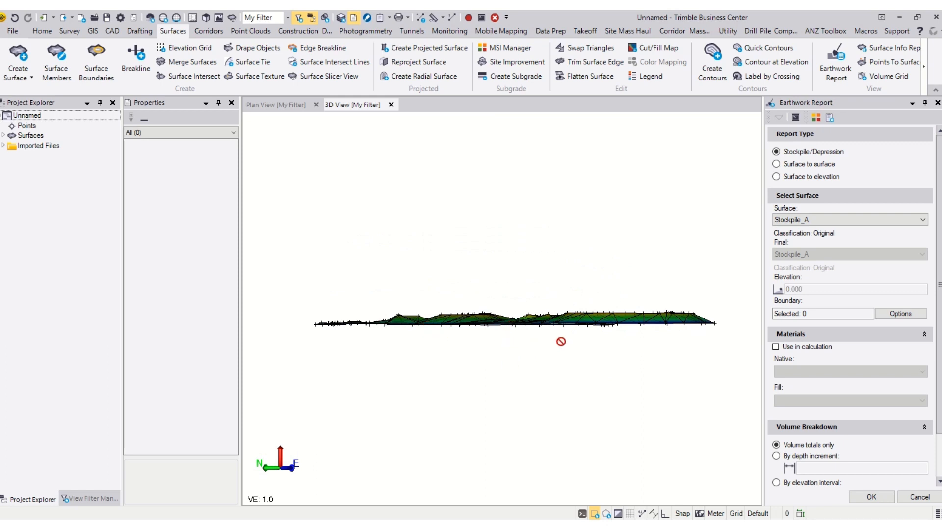
{"action": "mouse_move", "coordinate": [619, 347]}
{"action": "middle_mouse_down"}
{"action": "mouse_move", "coordinate": [501, 368]}
{"action": "mouse_move", "coordinate": [436, 347]}
{"action": "middle_mouse_up"}
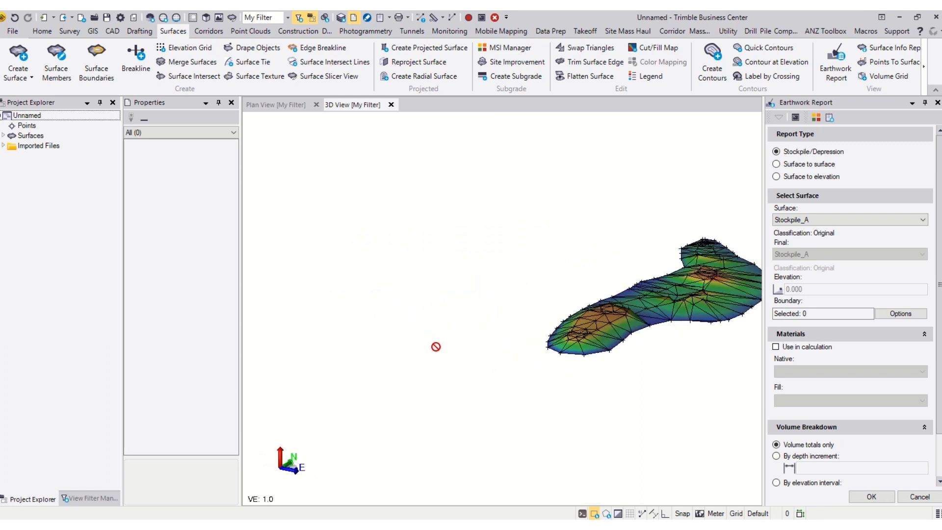
{"action": "scroll", "coordinate": [362, 346], "scroll_direction": "down", "scroll_amount": 5}
{"action": "scroll", "coordinate": [521, 318], "scroll_direction": "up", "scroll_amount": 9}
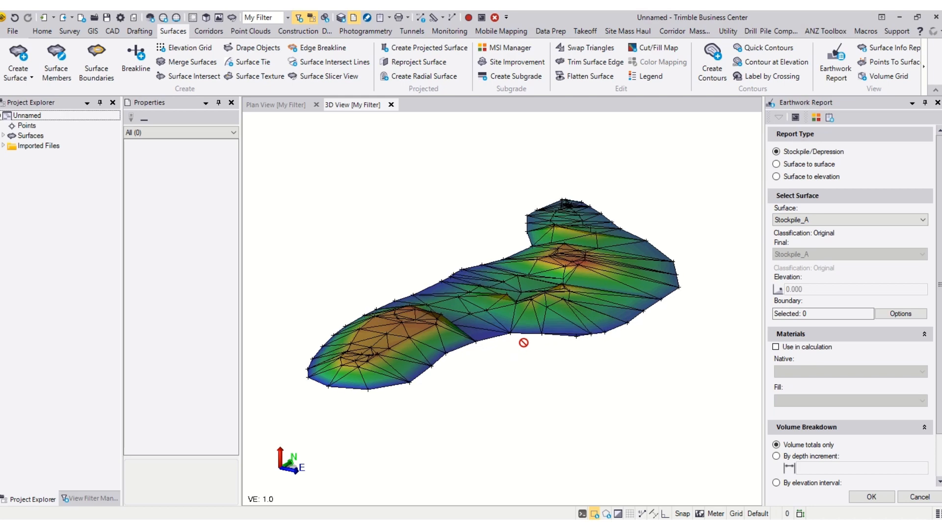
{"action": "middle_click_drag", "start_coordinate": [524, 343], "coordinate": [421, 387]}
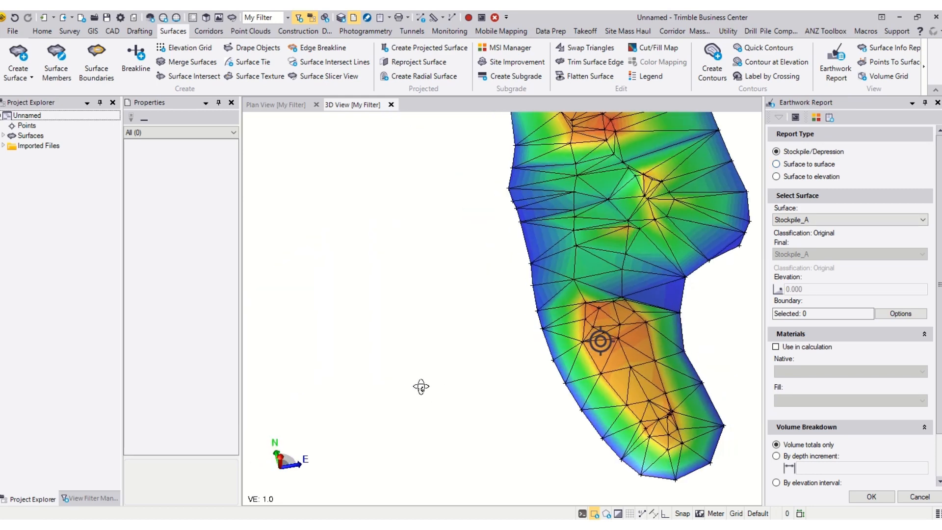
{"action": "scroll", "coordinate": [407, 261], "scroll_direction": "down", "scroll_amount": 4}
{"action": "scroll", "coordinate": [580, 240], "scroll_direction": "up", "scroll_amount": 4}
{"action": "middle_click_drag", "start_coordinate": [547, 278], "coordinate": [527, 282]}
{"action": "middle_click_drag", "start_coordinate": [634, 275], "coordinate": [637, 276]}
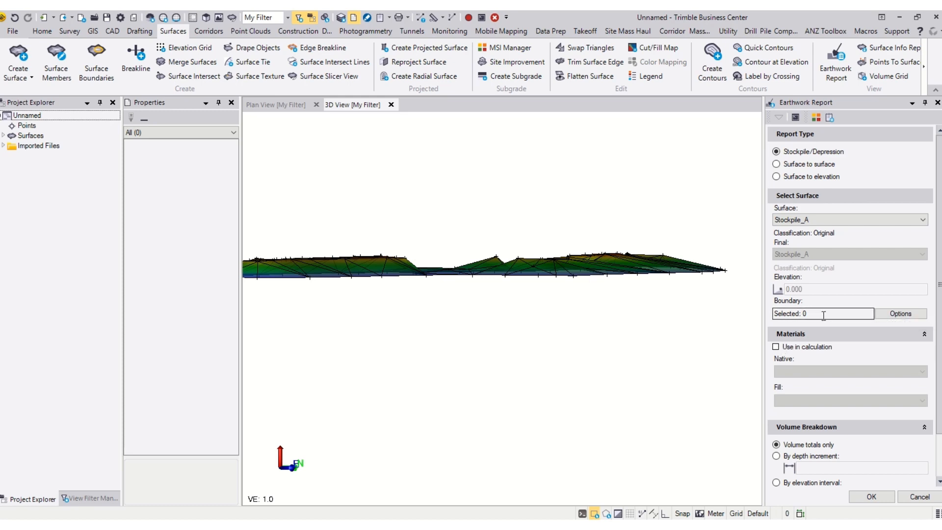
{"action": "mouse_move", "coordinate": [554, 309]}
{"action": "middle_mouse_down"}
{"action": "mouse_move", "coordinate": [587, 358]}
{"action": "mouse_move", "coordinate": [617, 356]}
{"action": "mouse_move", "coordinate": [636, 341]}
{"action": "middle_mouse_up"}
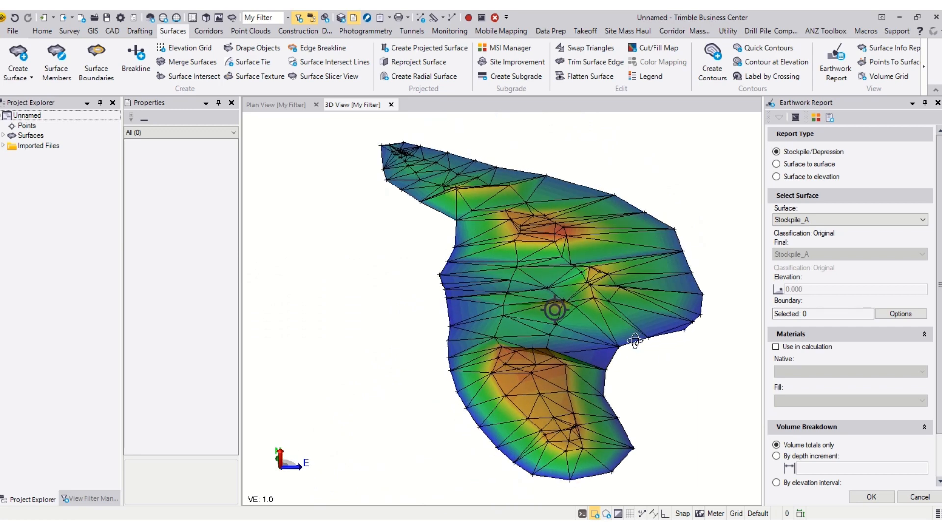
Step: Generate the Stockpile/Depression earthwork report for Stockpile_A, check its approximate stockpile volume, and return to the 3D view
{"action": "left_click", "coordinate": [868, 498]}
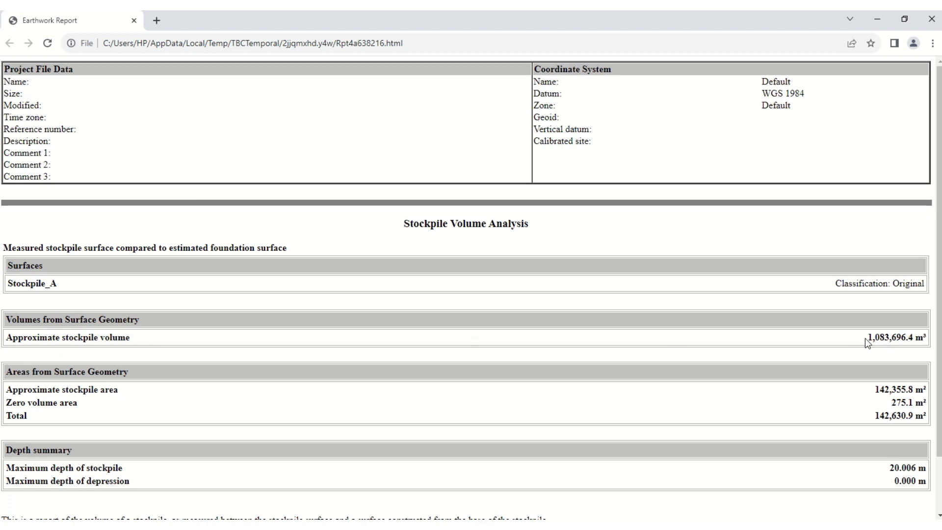
{"action": "scroll", "coordinate": [642, 343], "scroll_direction": "down", "scroll_amount": 2}
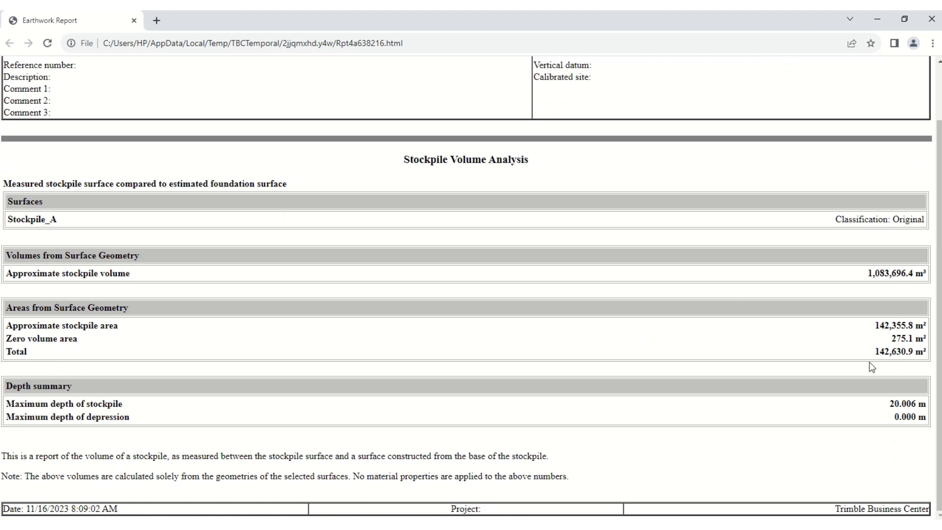
{"action": "left_click_drag", "start_coordinate": [886, 352], "coordinate": [909, 344]}
{"action": "left_click_drag", "start_coordinate": [867, 274], "coordinate": [907, 273]}
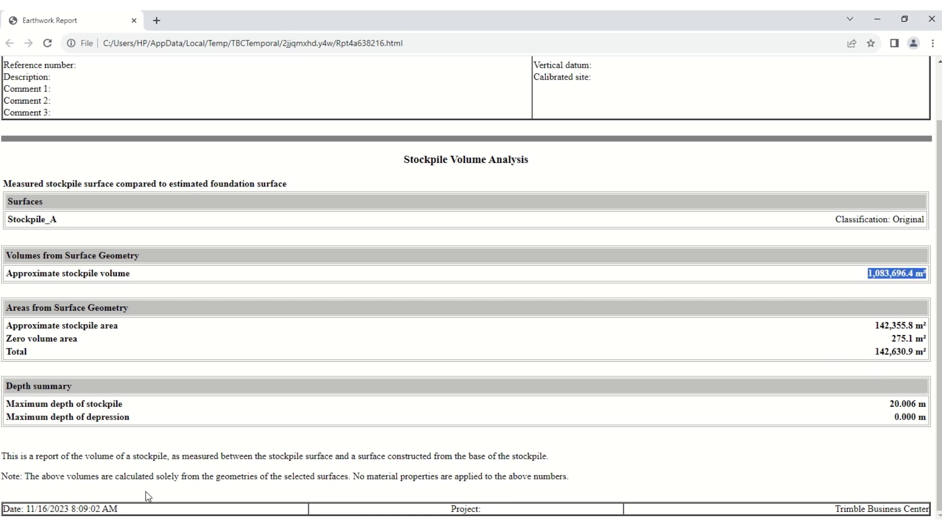
{"action": "left_click", "coordinate": [875, 15]}
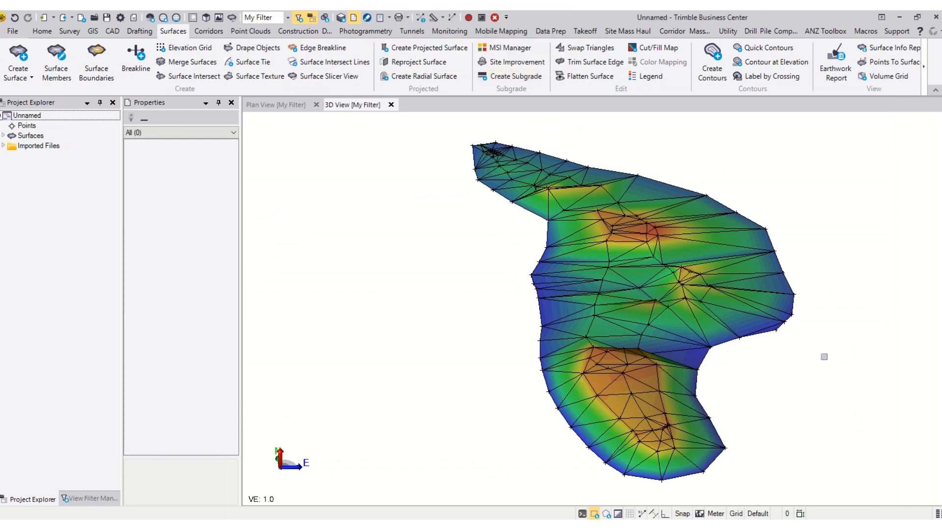
{"action": "middle_click_drag", "start_coordinate": [824, 357], "coordinate": [867, 349]}
{"action": "scroll", "coordinate": [533, 274], "scroll_direction": "down", "scroll_amount": 6}
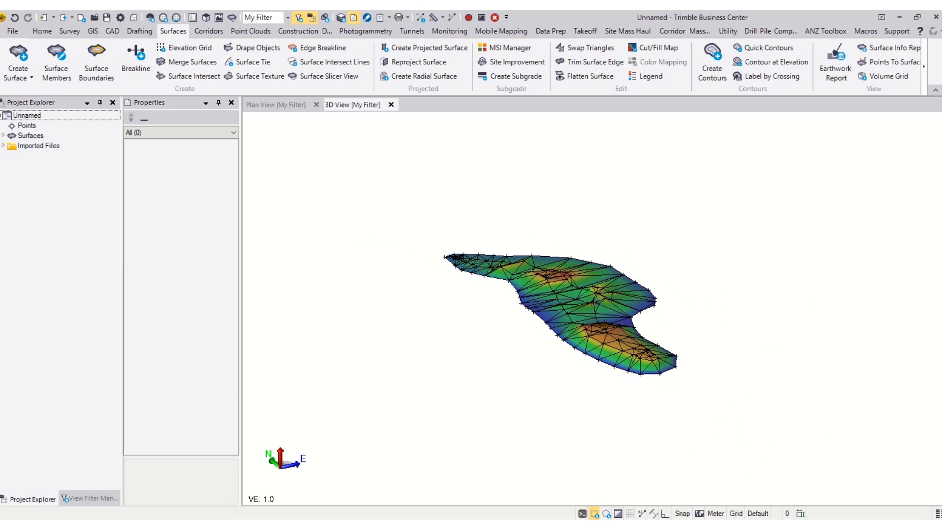
{"action": "scroll", "coordinate": [481, 268], "scroll_direction": "up", "scroll_amount": 5}
{"action": "scroll", "coordinate": [475, 316], "scroll_direction": "down", "scroll_amount": 5}
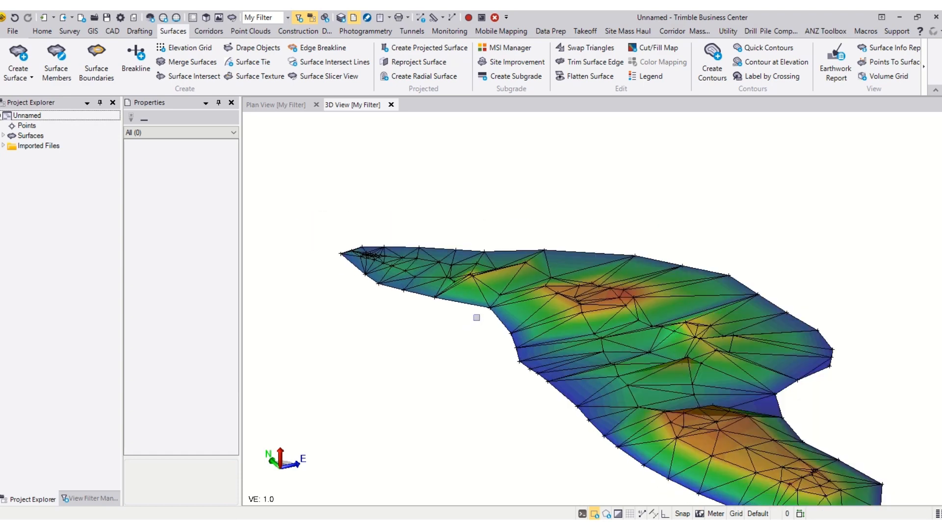
{"action": "middle_click_drag", "start_coordinate": [741, 342], "coordinate": [707, 249]}
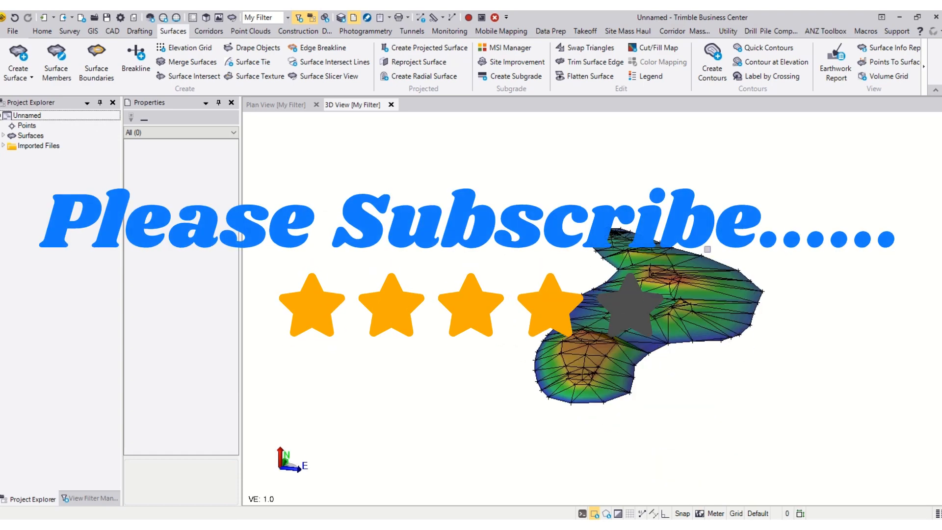